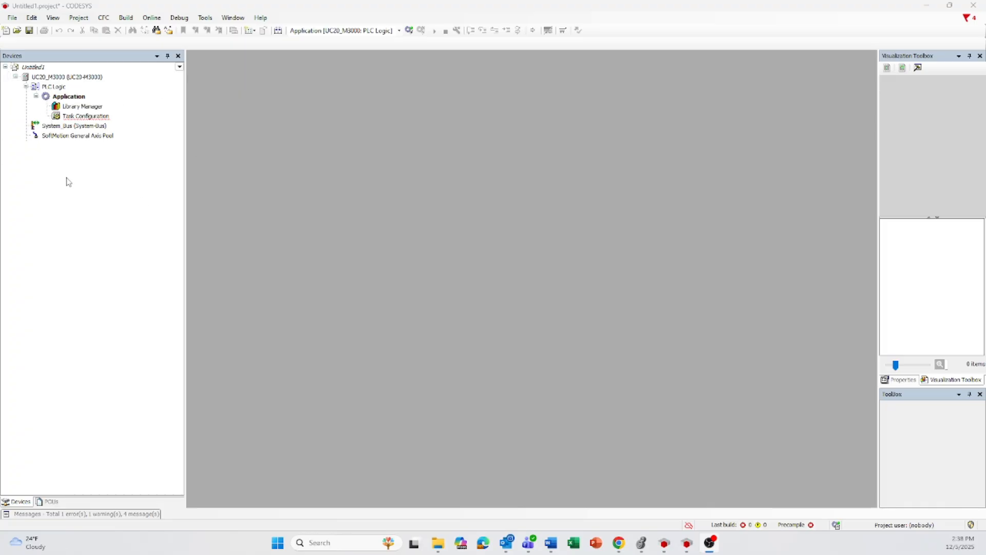
# - Add an Ethernet device from the EtherNet/IP fieldbus category to the UC20_M3000 controller
pyautogui.click(55, 78)
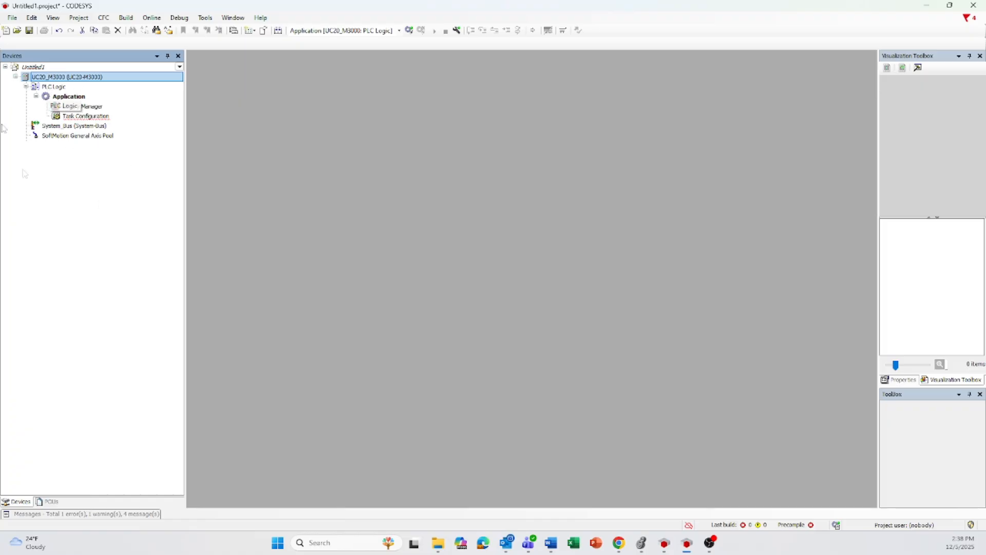
pyautogui.rightClick(59, 78)
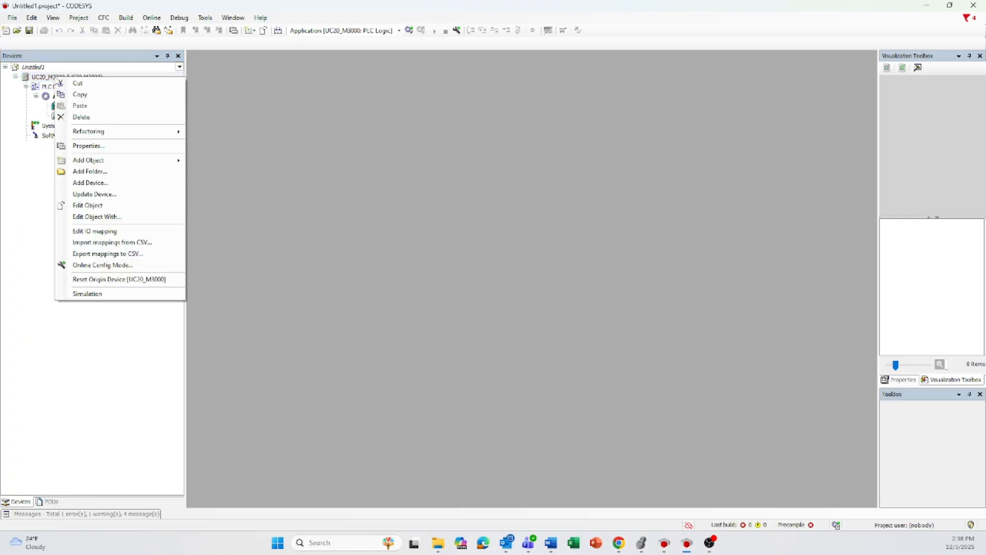
pyautogui.click(90, 182)
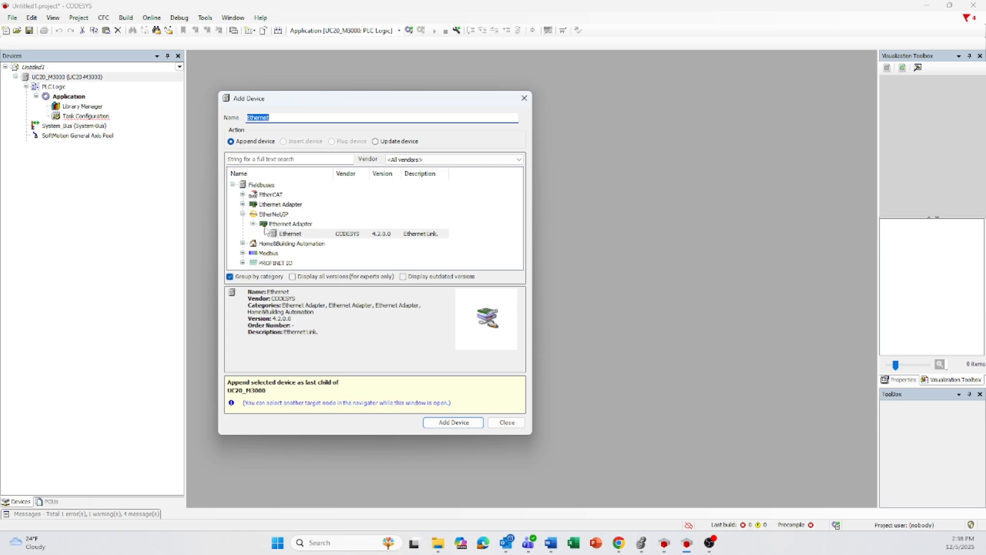
pyautogui.doubleClick(293, 234)
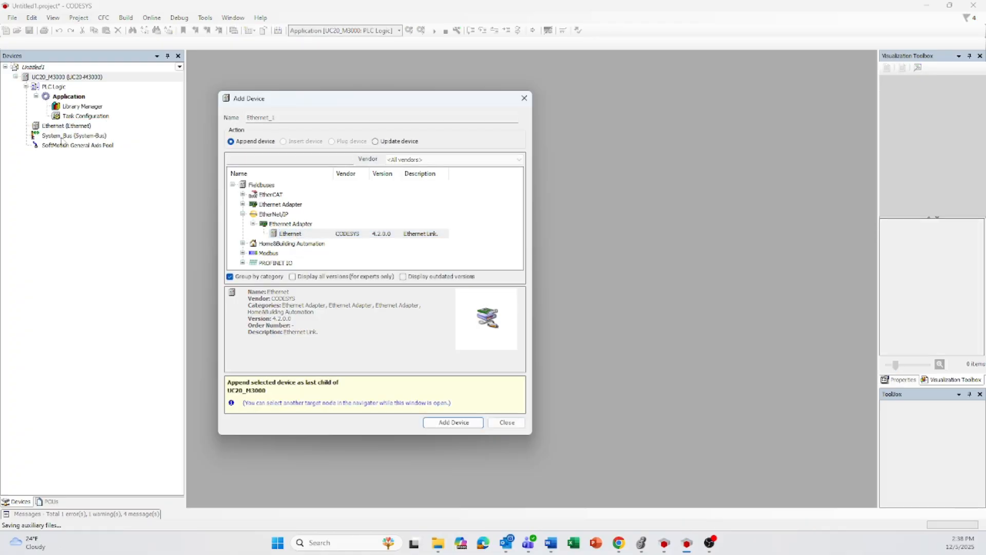
pyautogui.click(525, 98)
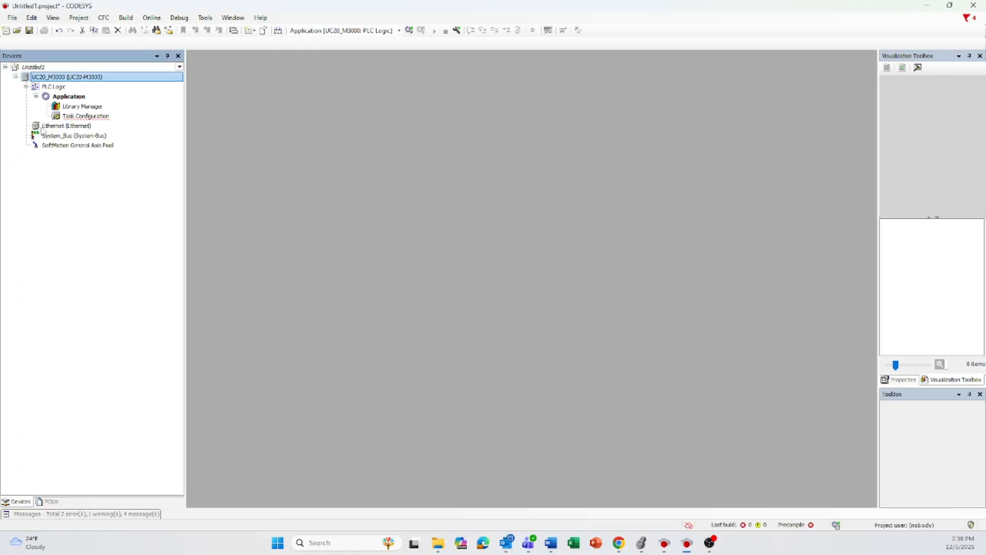
# - Add an EtherNet/IP Adapter from the EtherNet/IP Local Adapter category beneath the Ethernet device
pyautogui.click(51, 126)
pyautogui.rightClick(60, 128)
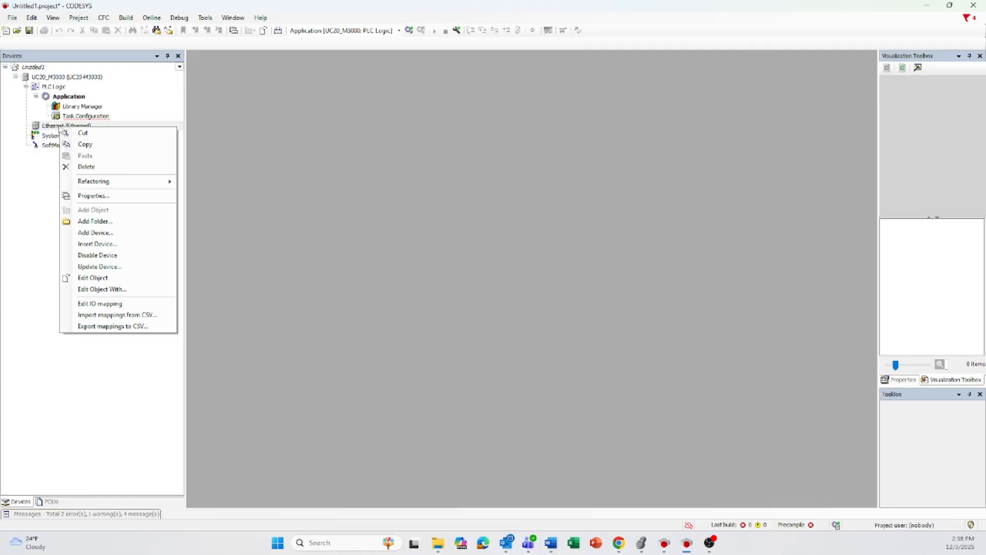
pyautogui.click(96, 233)
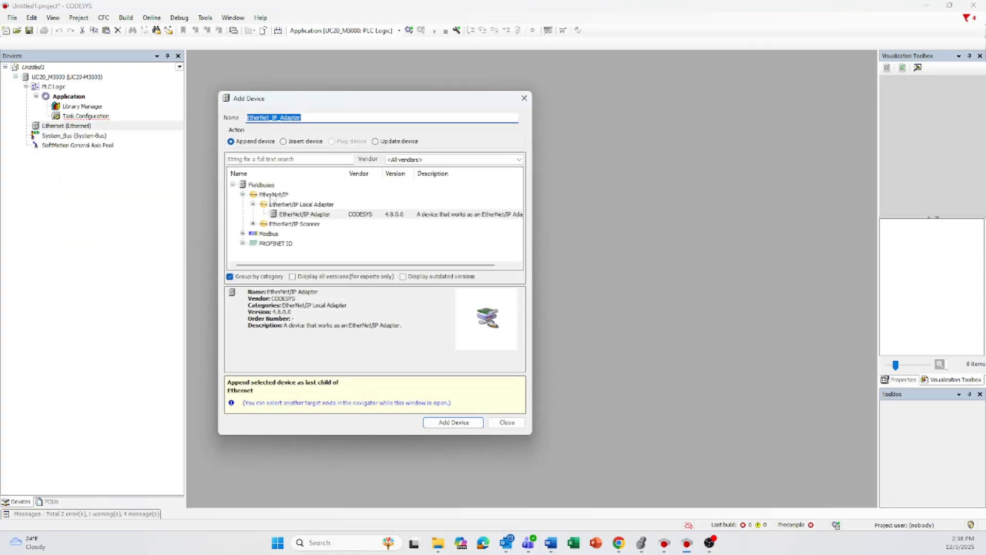
pyautogui.doubleClick(315, 215)
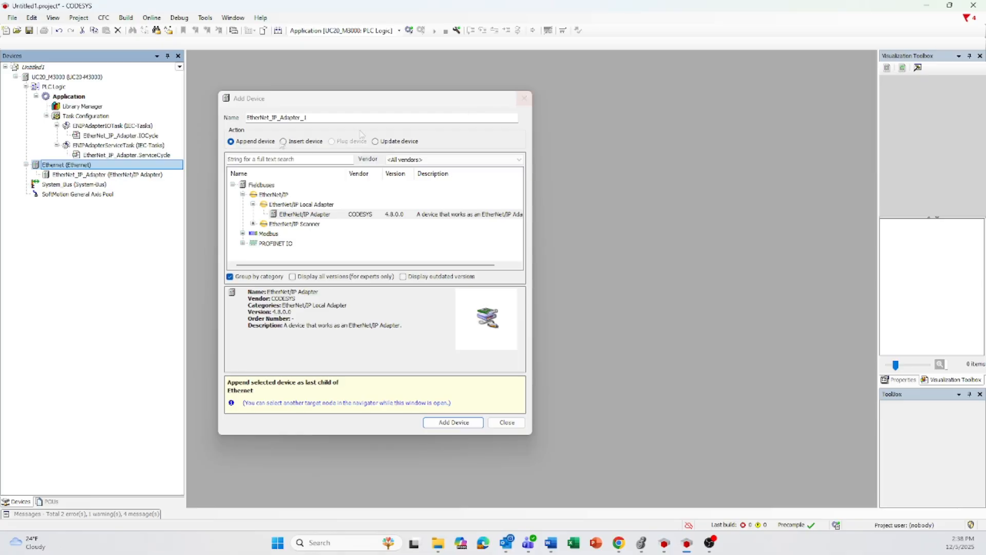
pyautogui.click(524, 98)
# - Add an EtherNet/IP Module beneath the EtherNet_IP_Adapter device
pyautogui.click(101, 177)
pyautogui.rightClick(102, 177)
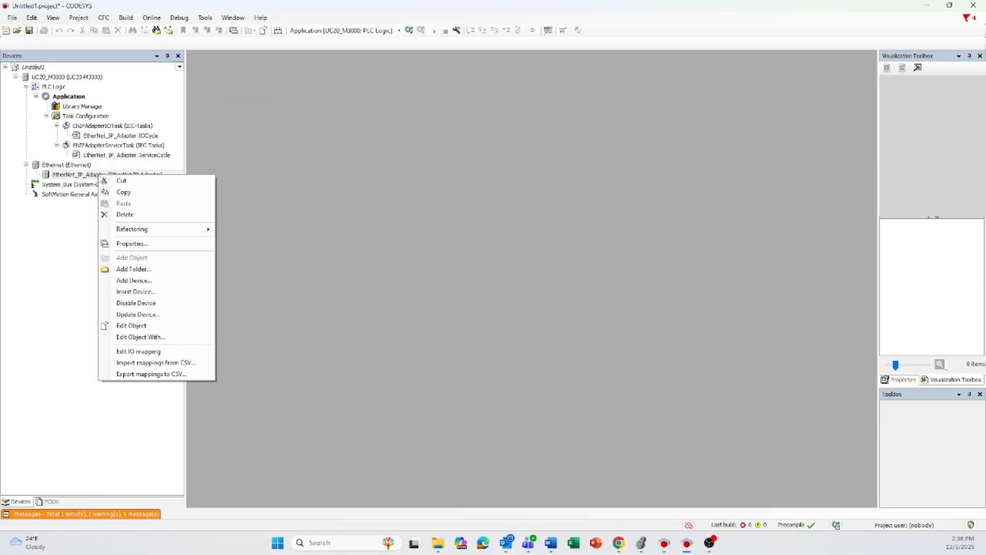
pyautogui.click(134, 281)
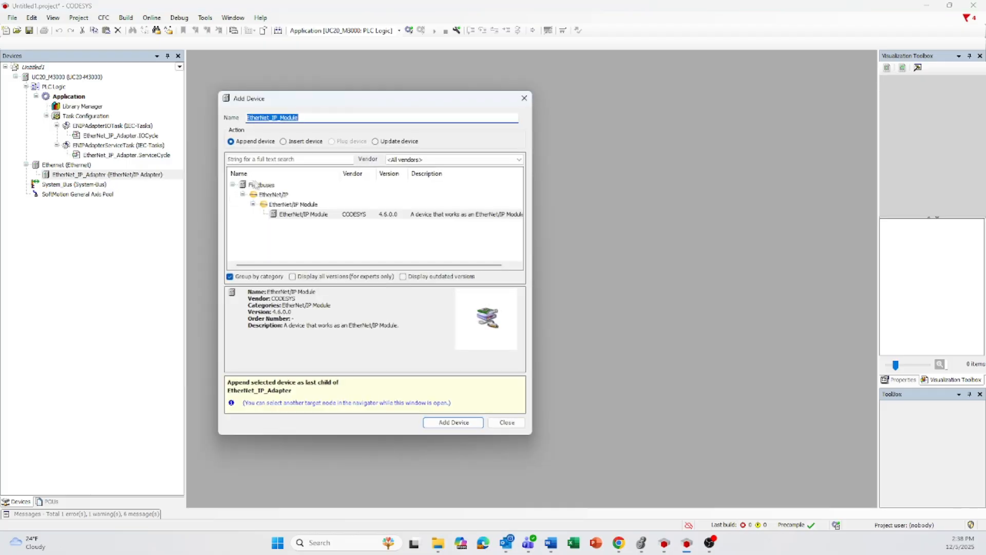
pyautogui.click(308, 216)
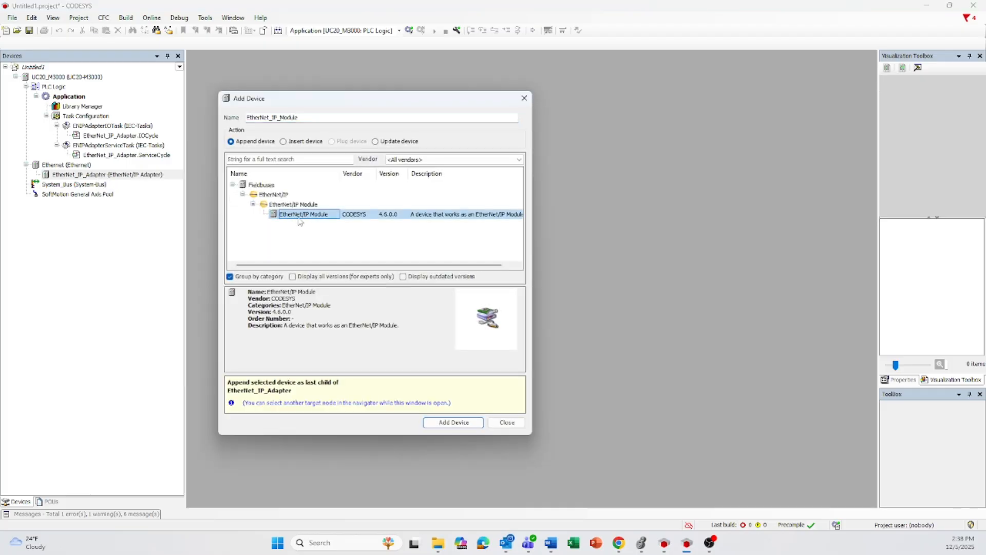
pyautogui.doubleClick(299, 216)
pyautogui.click(524, 98)
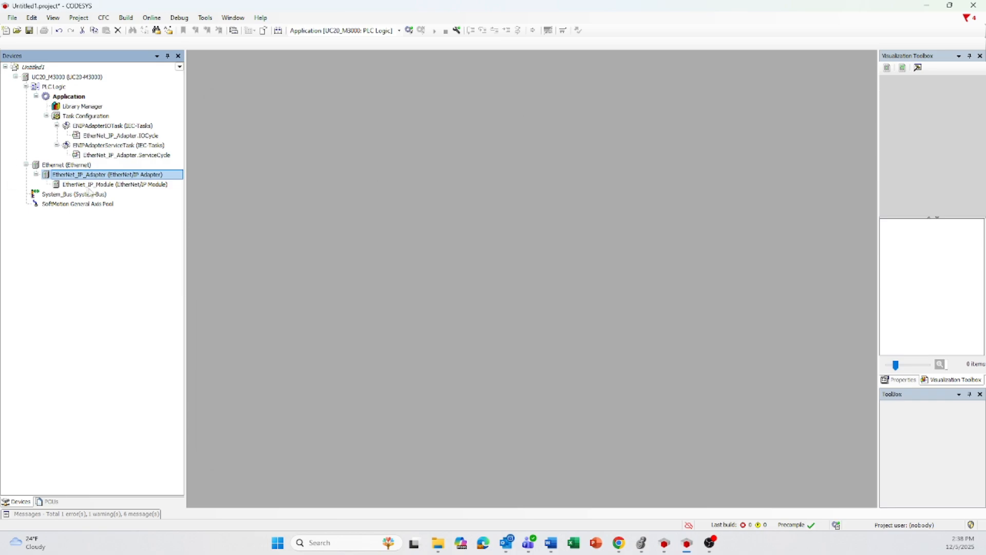
# - Open the EtherNet/IP module's assemblies and add a SINT Generic Parameter with bit length 4 to the consuming assembly
pyautogui.click(95, 186)
pyautogui.doubleClick(91, 184)
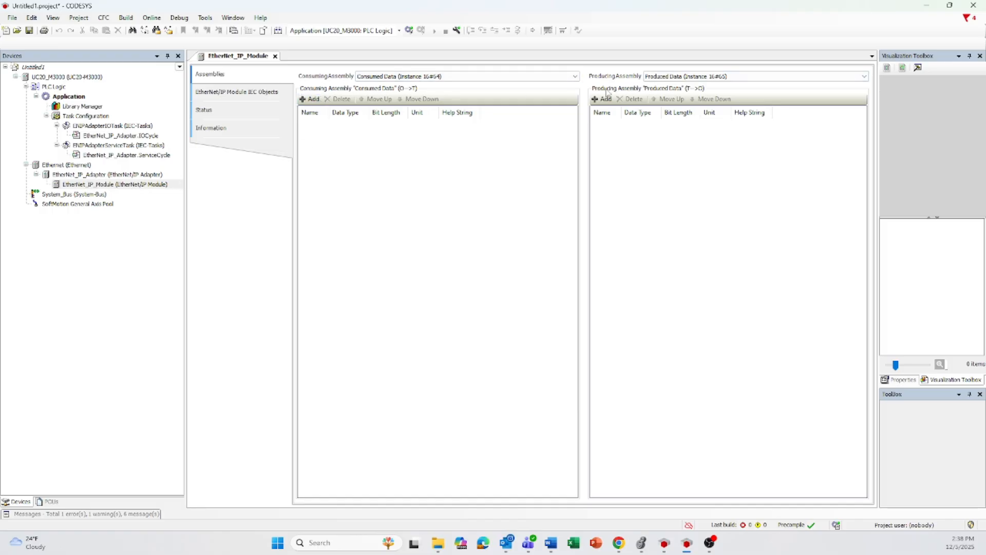
pyautogui.click(311, 98)
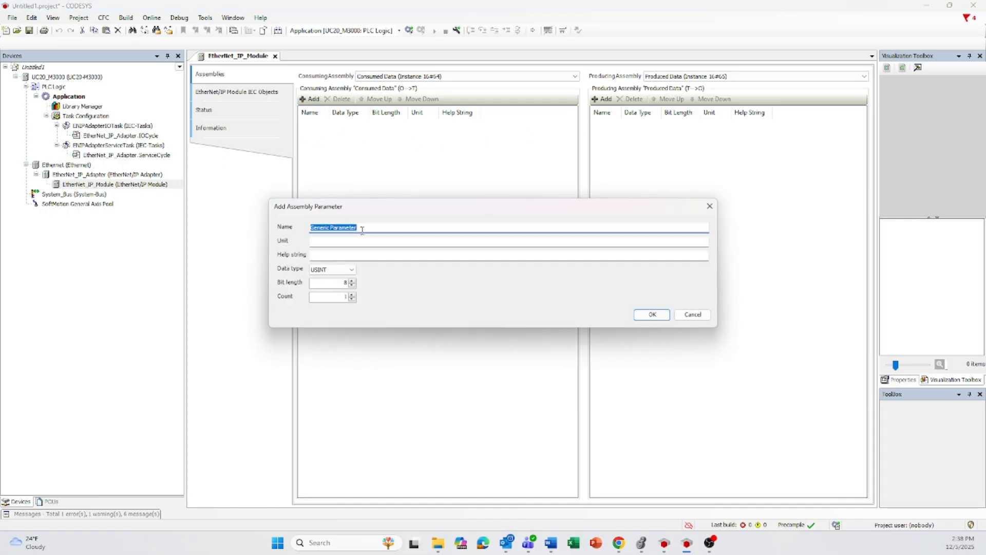
pyautogui.click(327, 274)
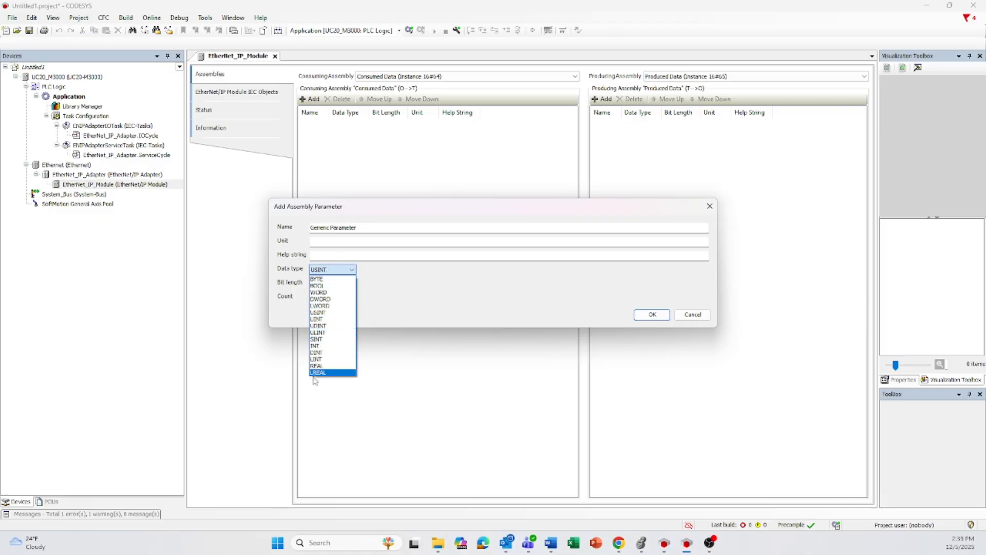
pyautogui.click(324, 339)
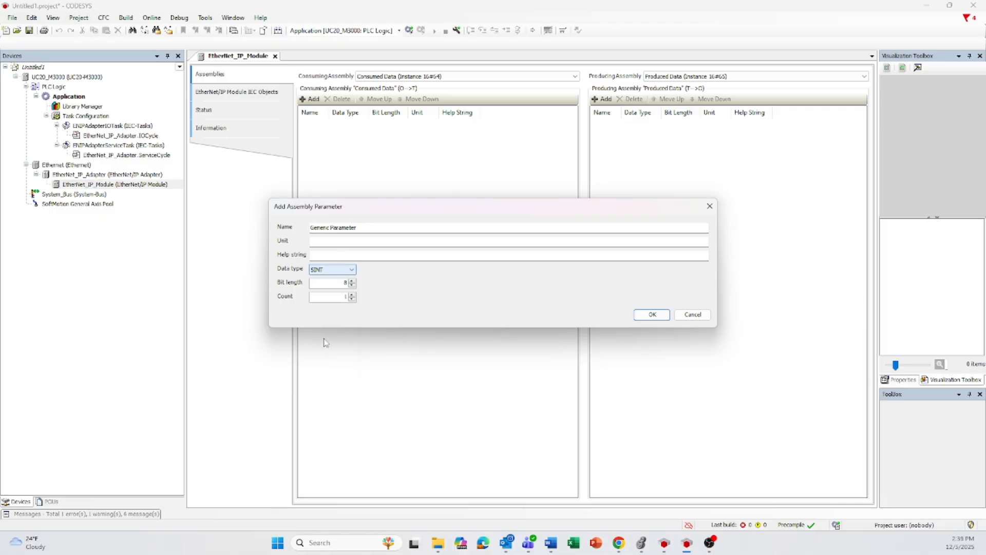
pyautogui.doubleClick(337, 286)
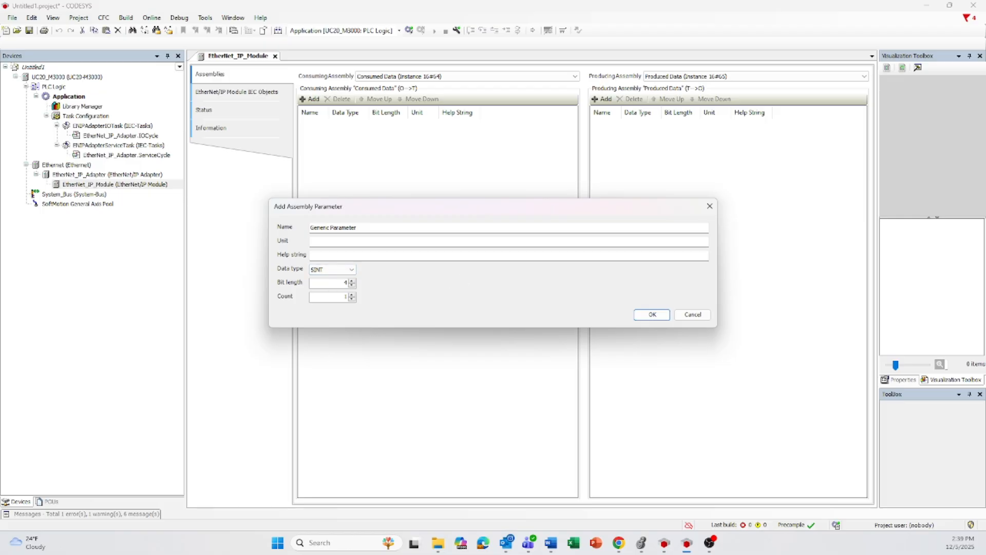
pyautogui.click(653, 316)
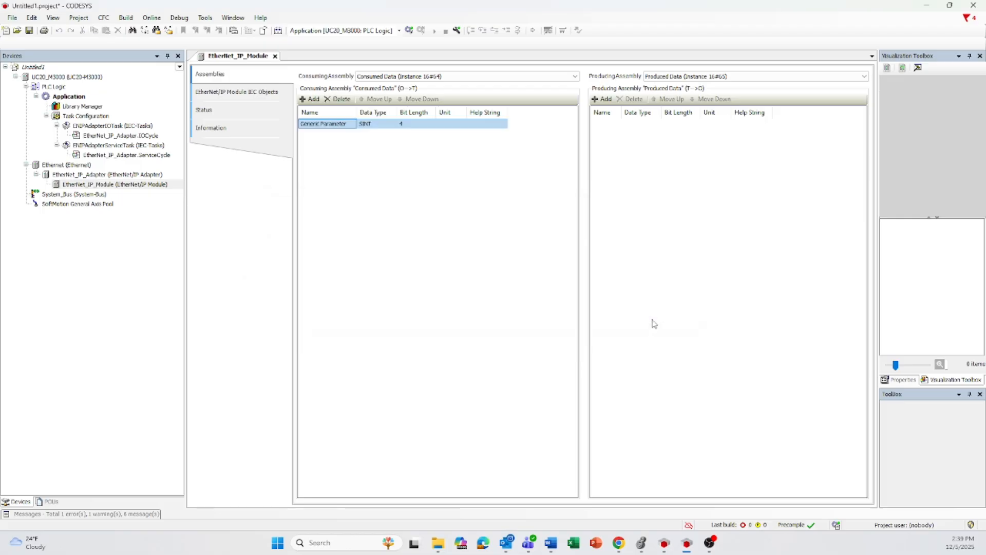
# - Add a SINT Generic Parameter with bit length 4 to the EtherNet/IP module's producing assembly
pyautogui.click(603, 98)
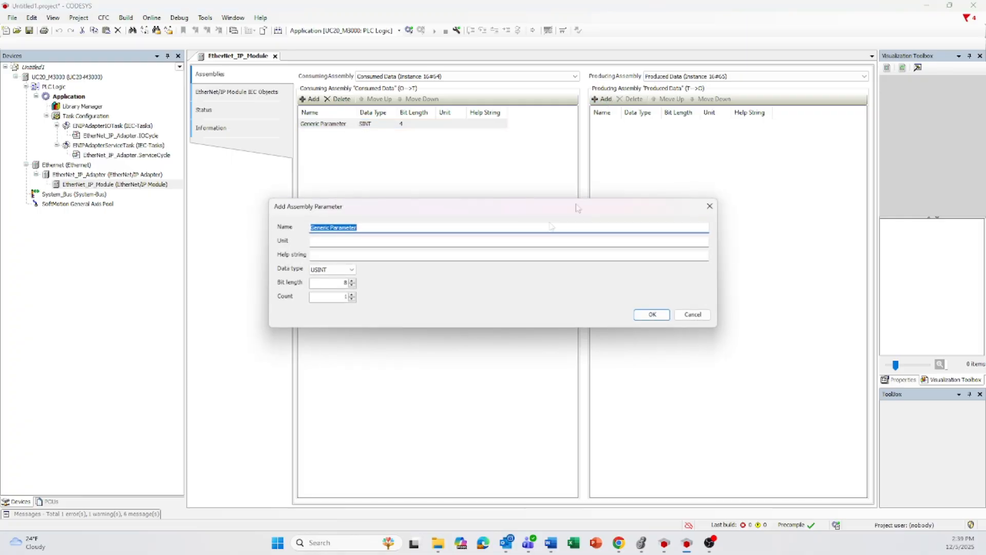
pyautogui.click(325, 269)
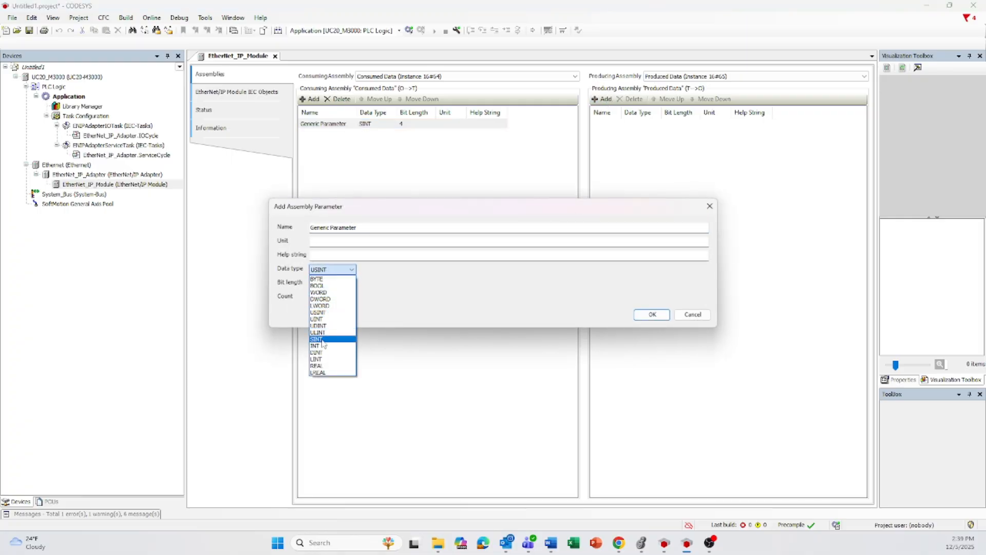
pyautogui.click(322, 335)
pyautogui.moveTo(344, 281); pyautogui.dragTo(417, 276)
pyautogui.write('4')
pyautogui.click(652, 314)
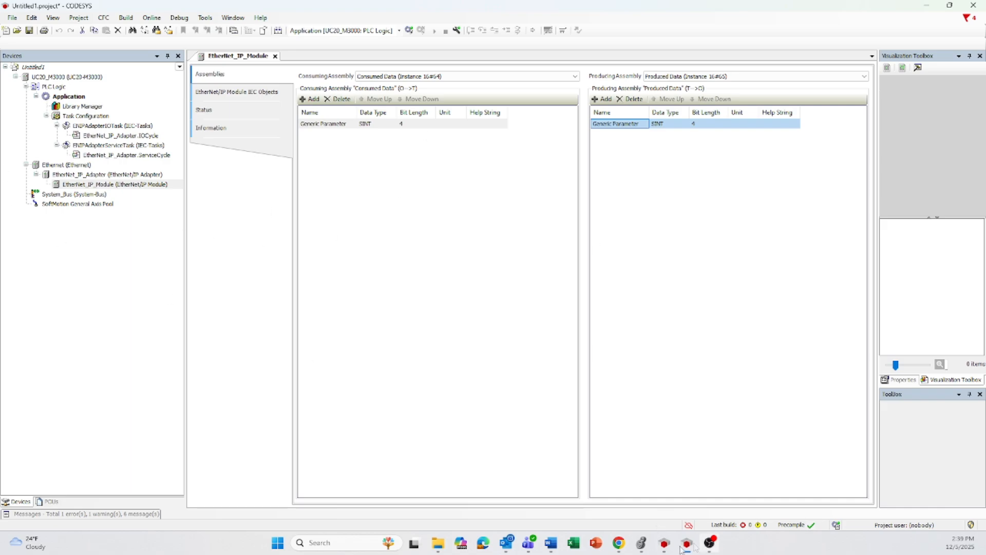
# - Switch to the u-OS Control Center in Chrome and examine the eth-x4 port's name, IP address and subnet mask in the Ethernet settings
pyautogui.moveTo(664, 549)
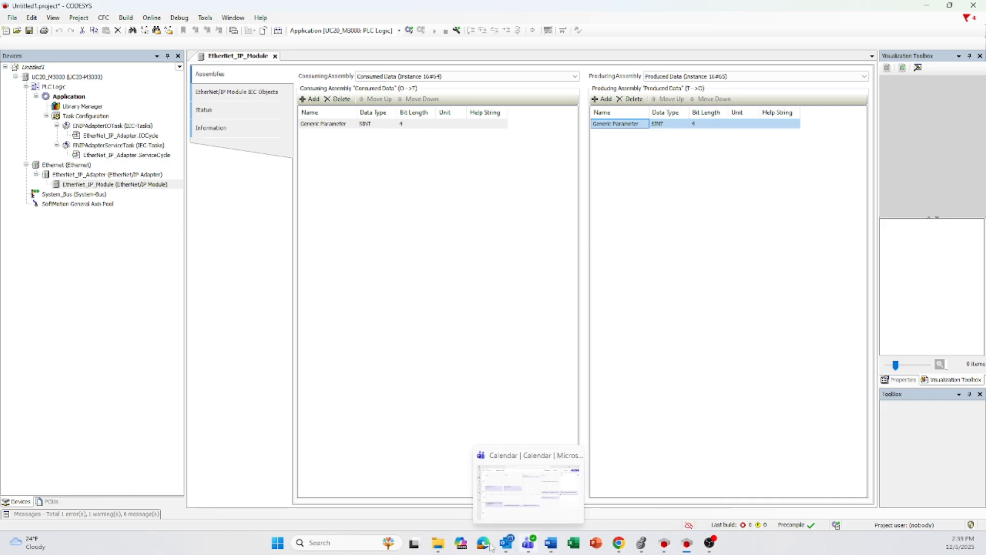
pyautogui.click(620, 542)
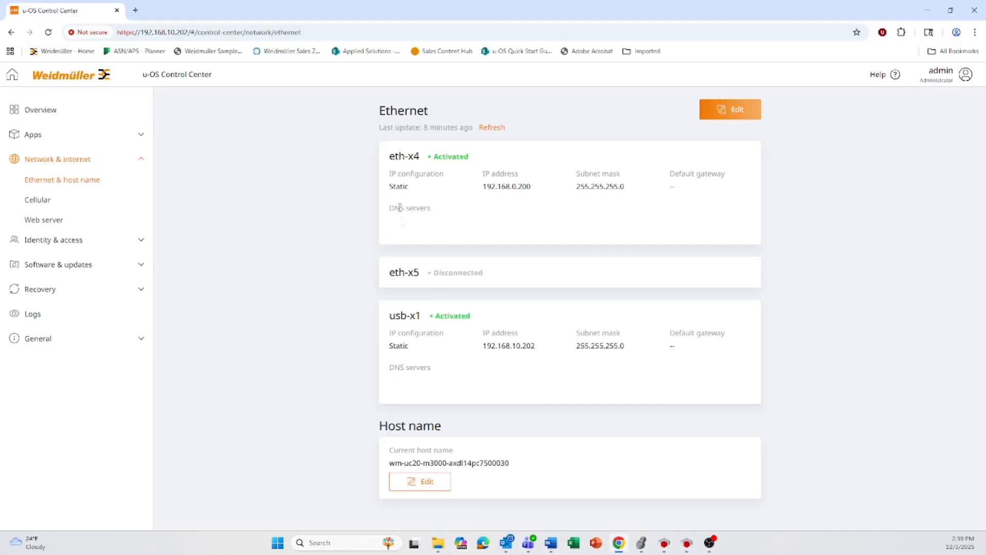
pyautogui.click(47, 109)
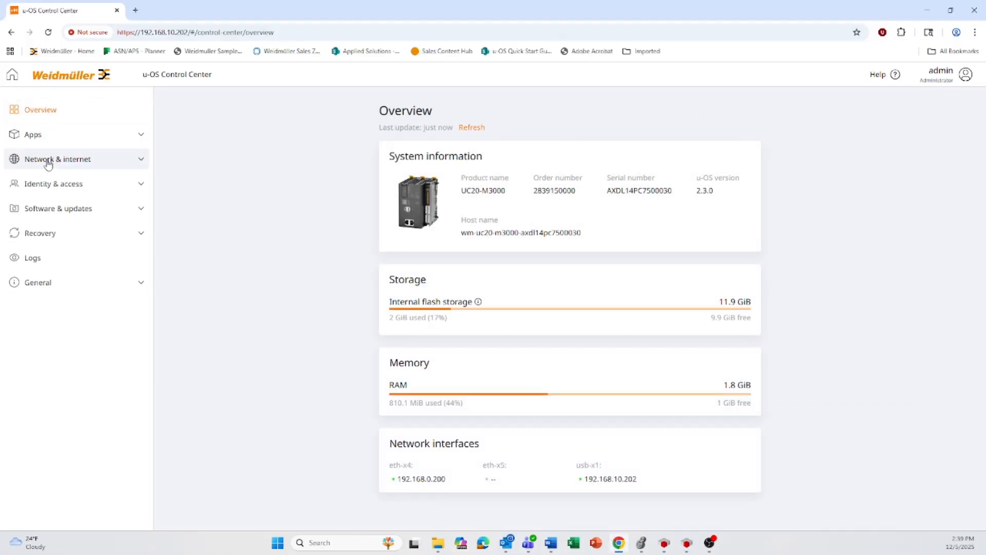
pyautogui.click(50, 162)
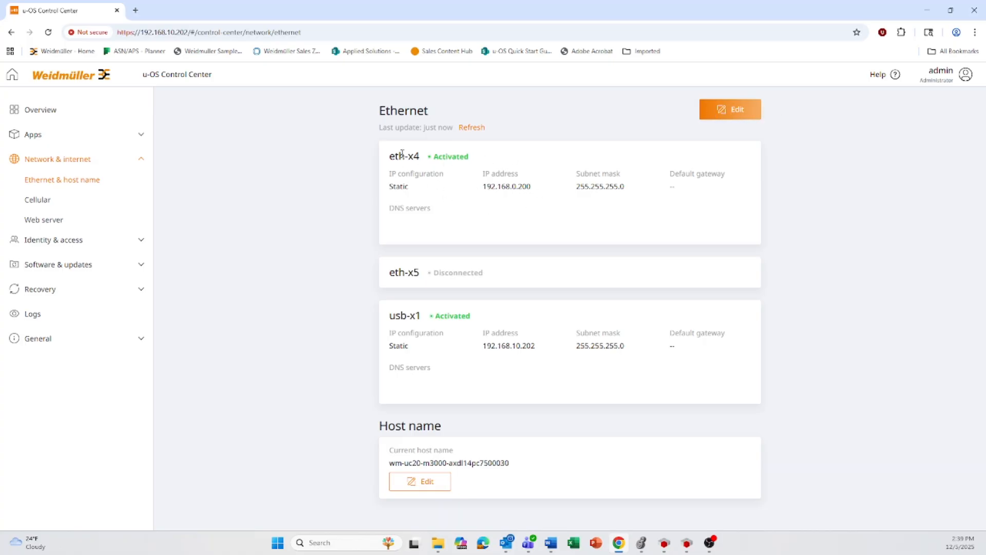
pyautogui.moveTo(393, 156); pyautogui.dragTo(421, 160)
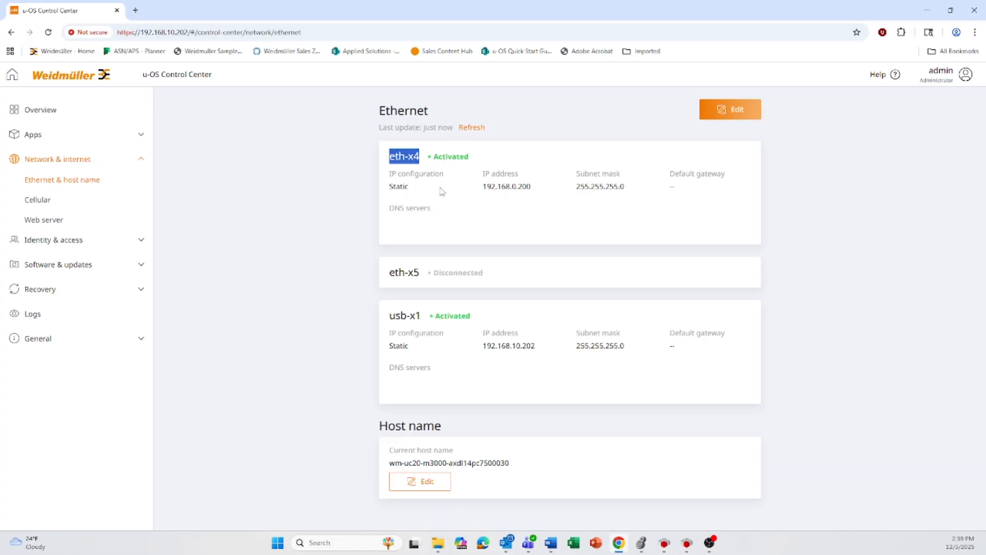
pyautogui.moveTo(467, 186); pyautogui.dragTo(590, 186)
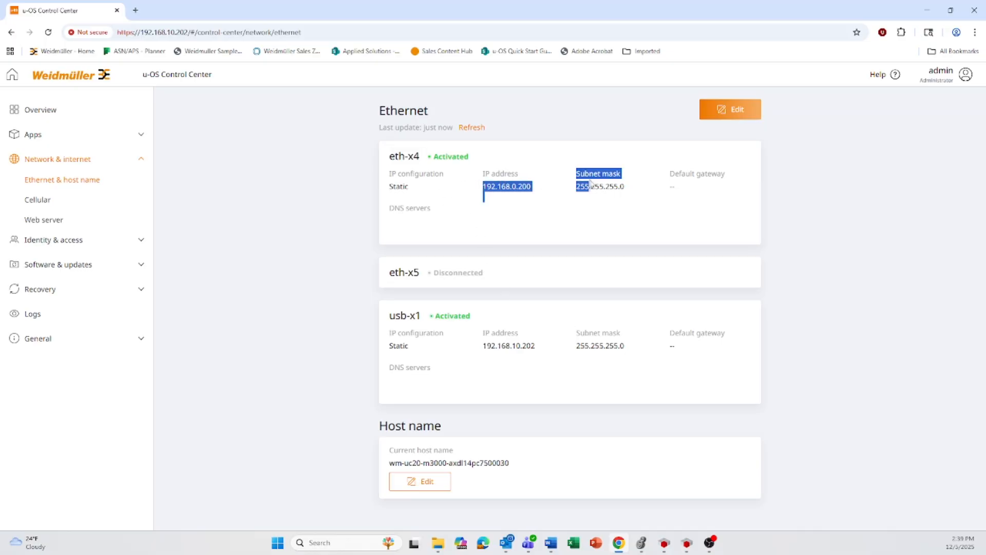
pyautogui.click(660, 232)
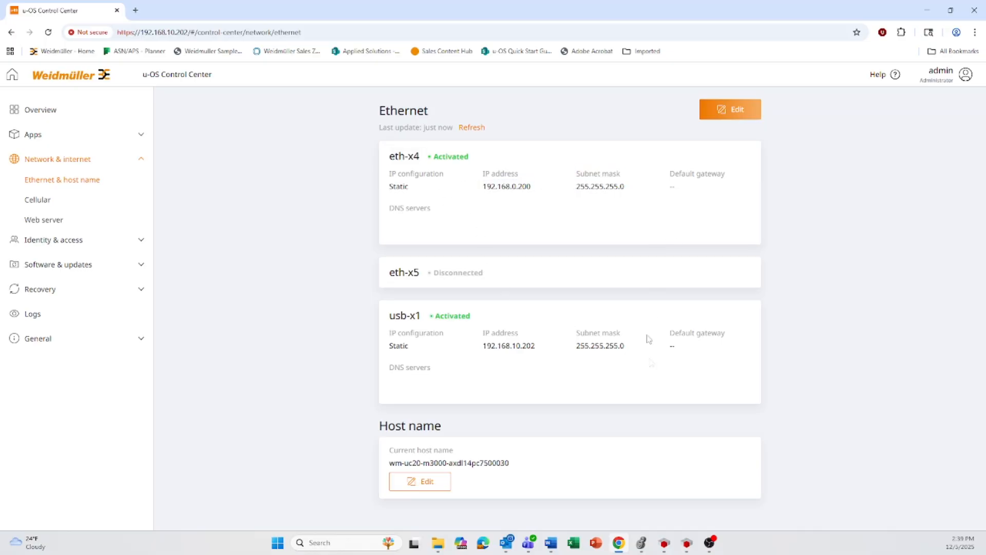
# - Switch to the Codesys_Example project and check the Ethernet device's network interface and IP address and the EtherNet/IP module's assemblies
pyautogui.click(663, 542)
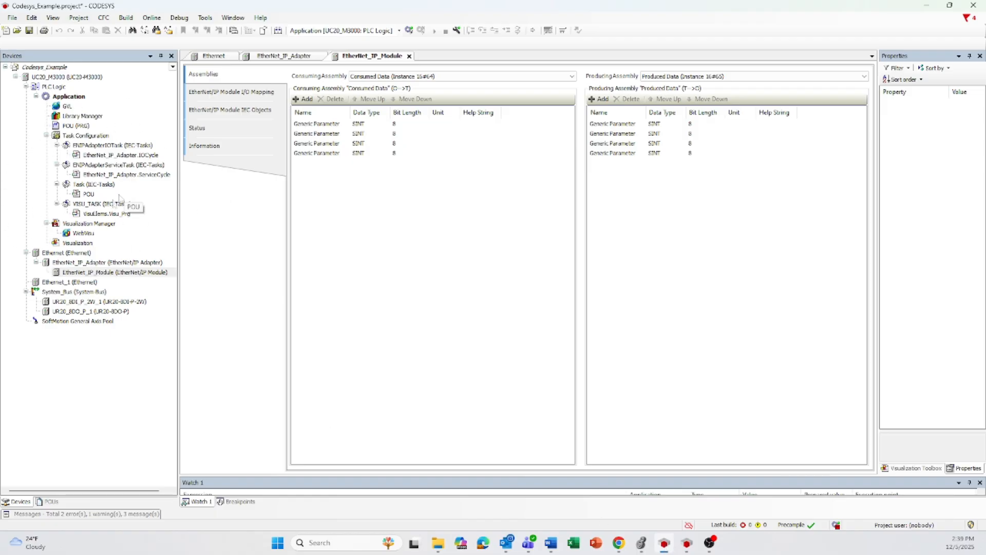
pyautogui.doubleClick(66, 252)
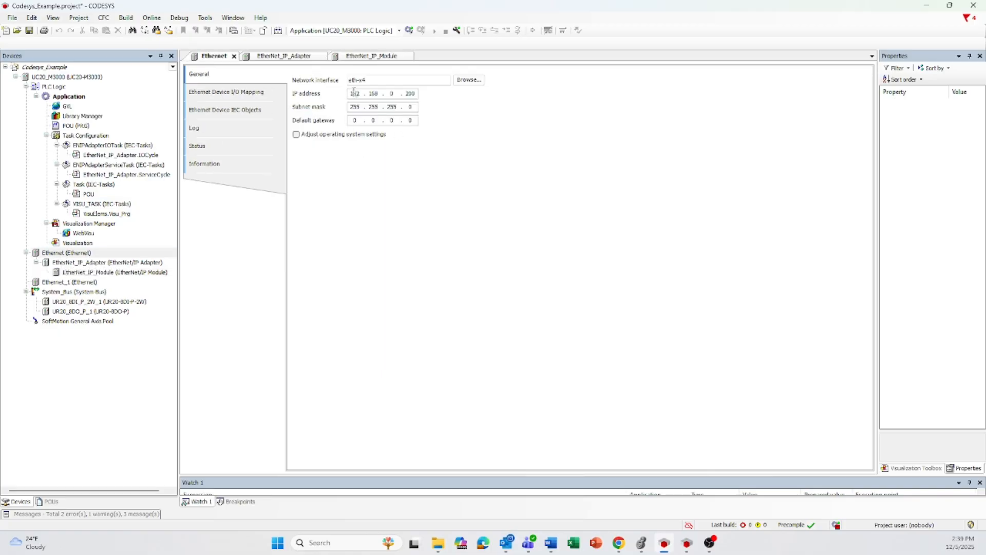
pyautogui.doubleClick(351, 81)
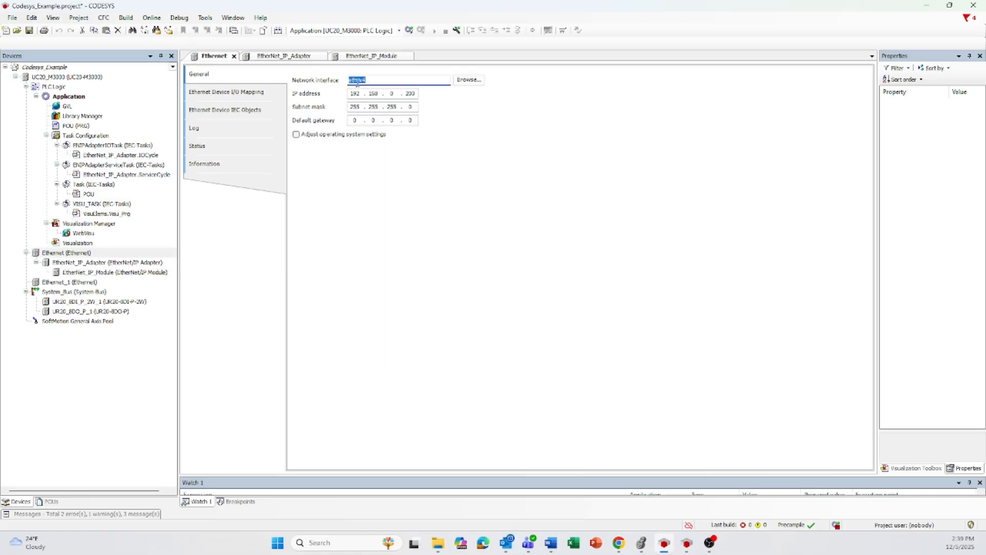
pyautogui.click(356, 93)
pyautogui.doubleClick(99, 273)
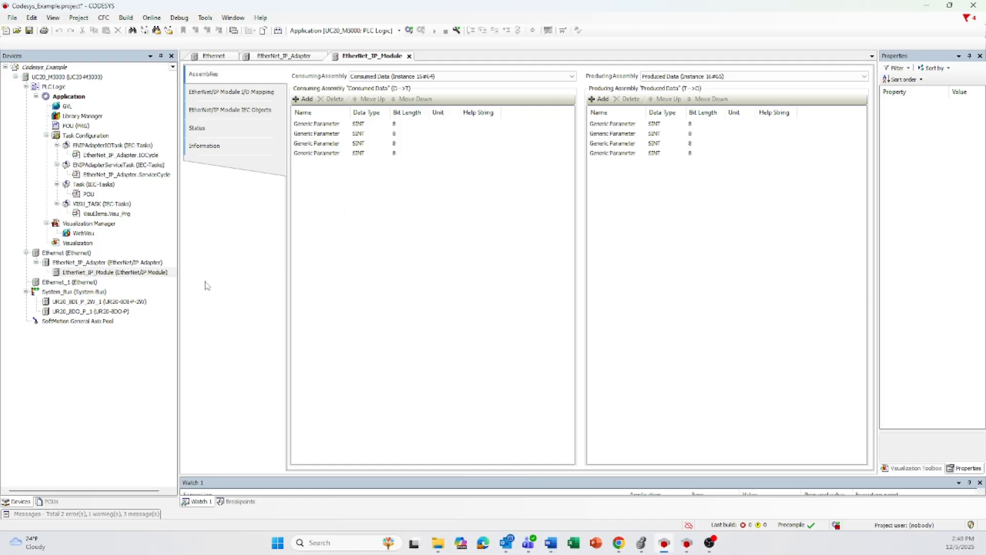
# - Open the EtherNet/IP adapter's general settings and look at the EDS export with the existing EtherNet_IP Adapter.eds, cancelling without saving
pyautogui.doubleClick(79, 263)
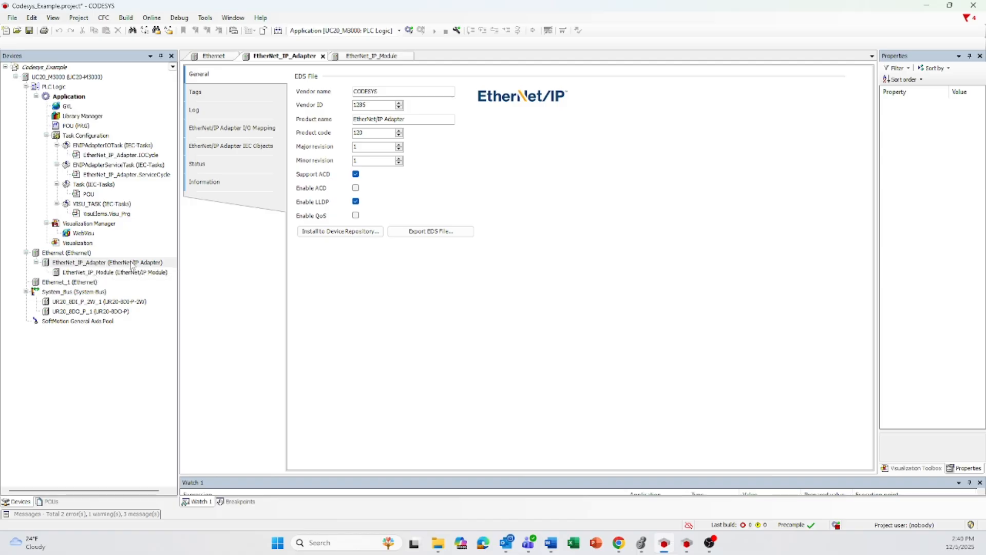
pyautogui.click(430, 232)
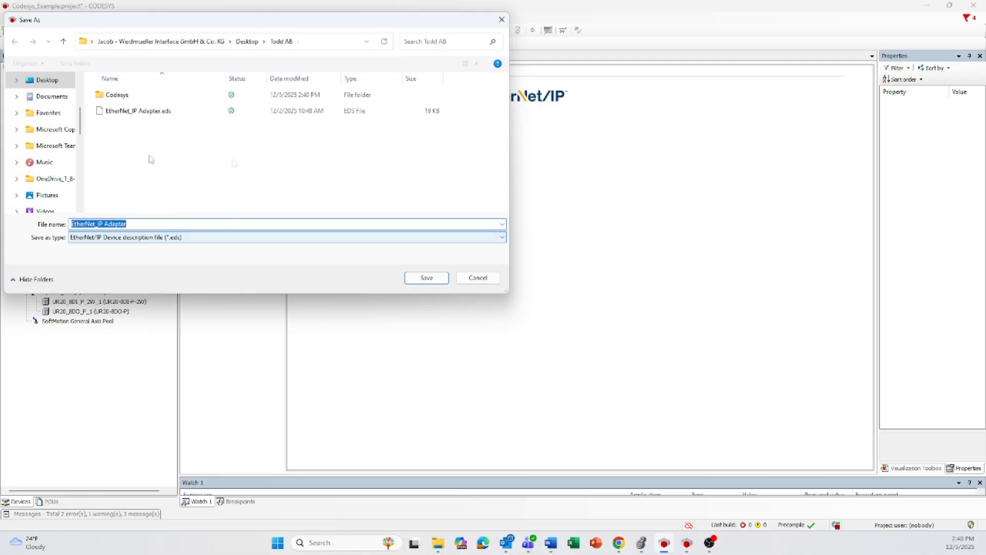
pyautogui.click(128, 112)
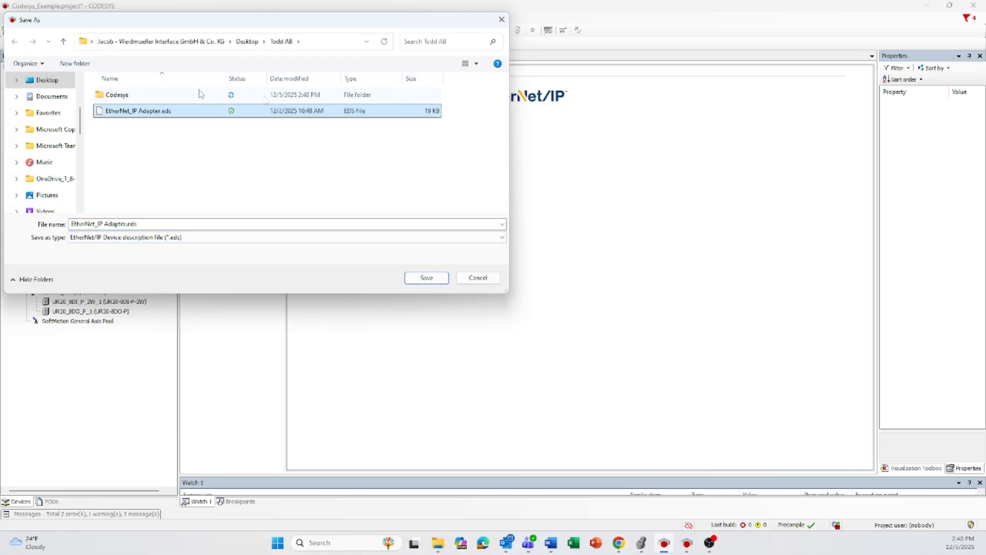
pyautogui.click(475, 280)
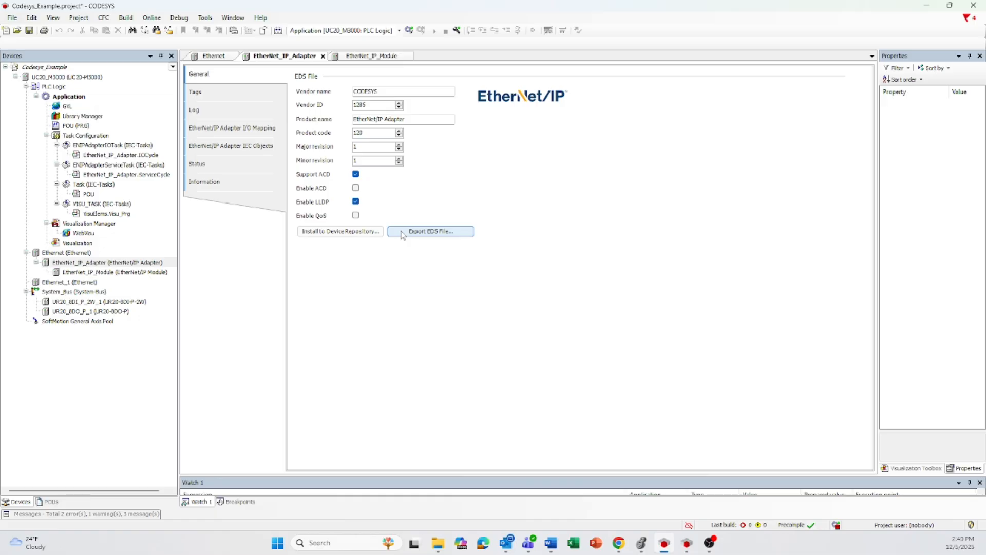
# - Switch to Logix Designer and view the EDS Hardware Installation Tool's task options, including registering a device description file, and cancel the wizard
pyautogui.click(645, 551)
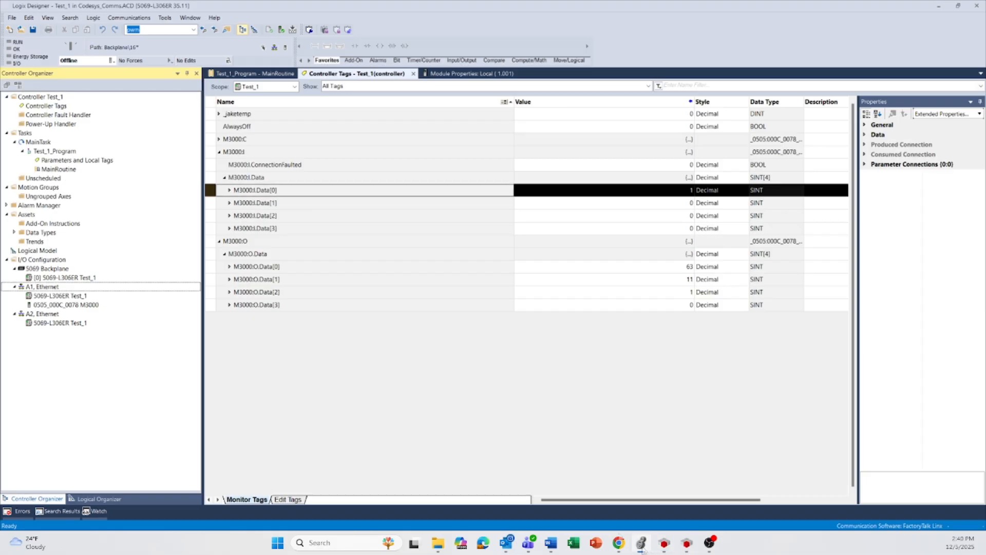
pyautogui.click(163, 19)
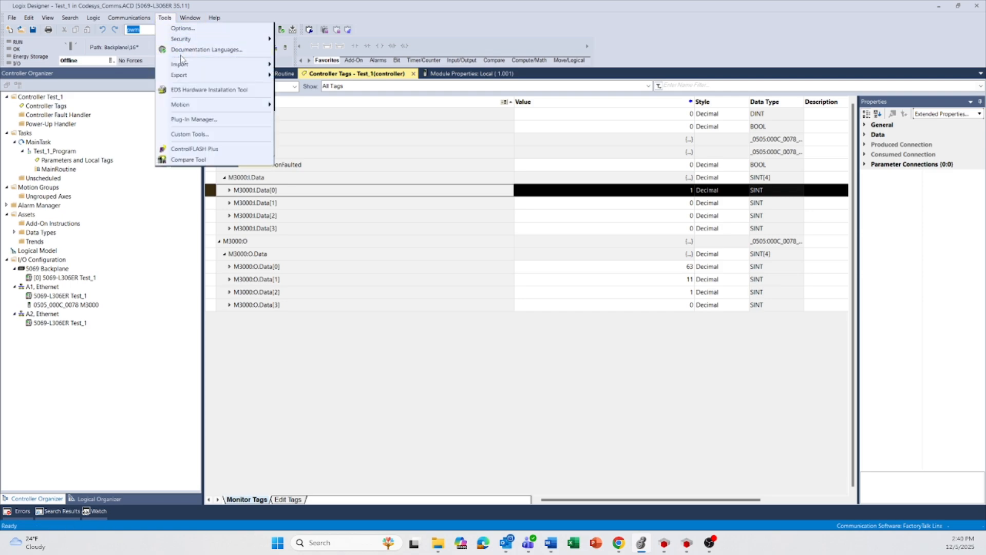
pyautogui.click(194, 90)
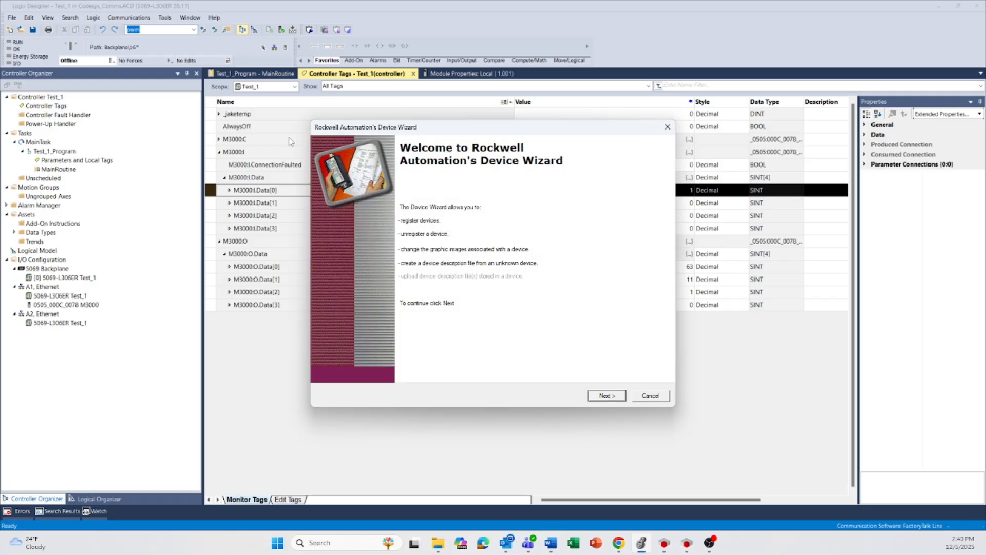
pyautogui.click(600, 395)
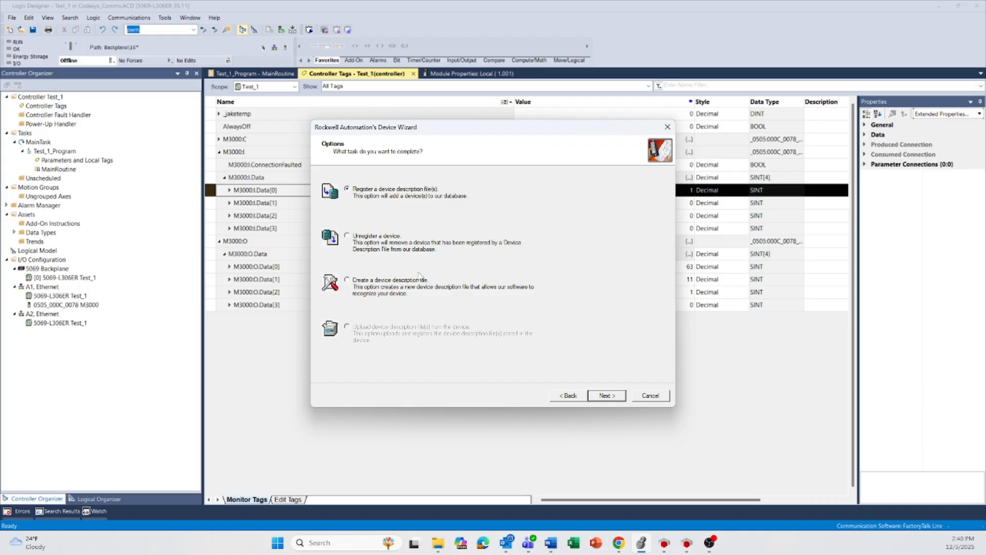
pyautogui.click(651, 396)
# - Open the M3000 module's properties under A1 Ethernet and check its module definition, including the connection's input and output sizes
pyautogui.doubleClick(46, 305)
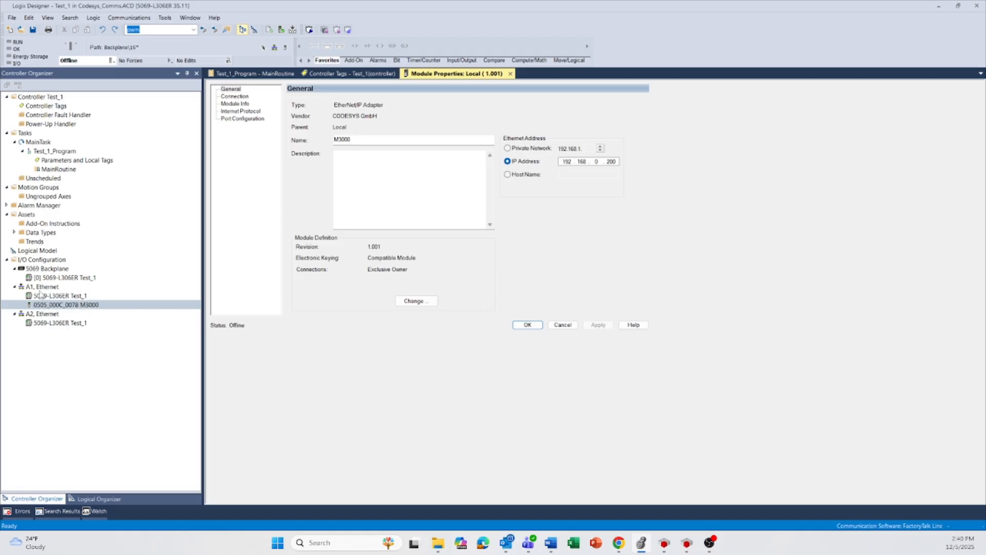
pyautogui.click(411, 301)
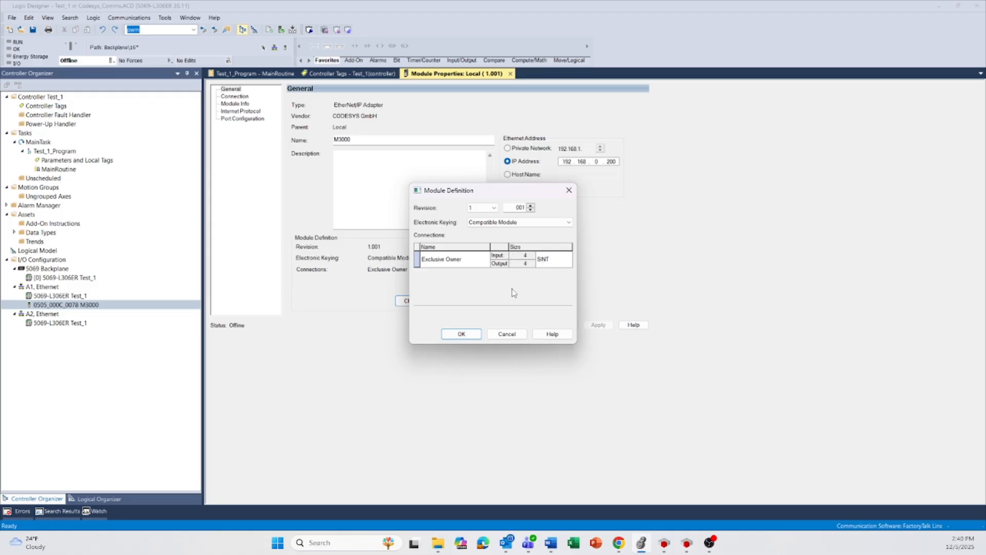
pyautogui.click(461, 334)
# - Go online with the Test_1 controller and check the Internet Protocol settings of its A1 Ethernet port
pyautogui.click(110, 61)
pyautogui.click(129, 72)
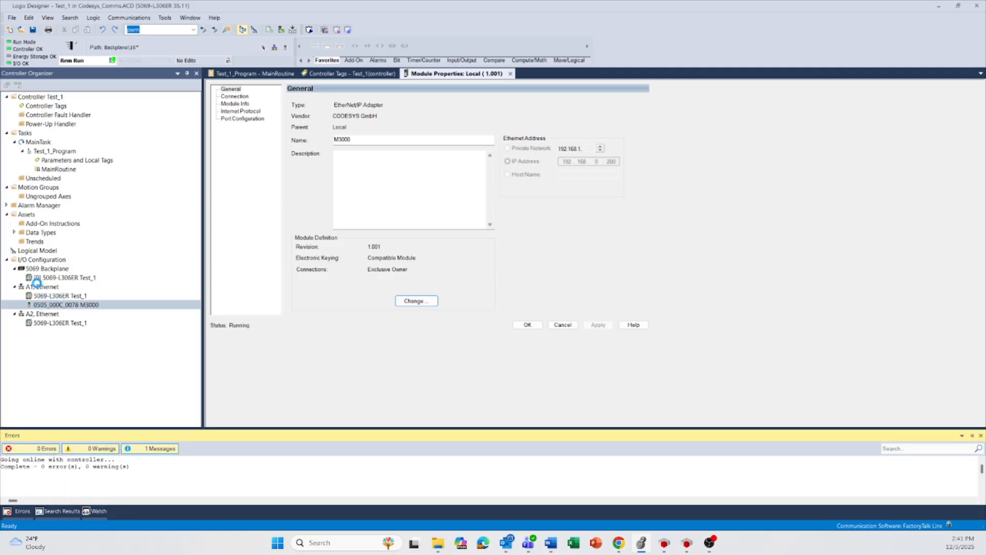
pyautogui.click(39, 289)
pyautogui.doubleClick(39, 289)
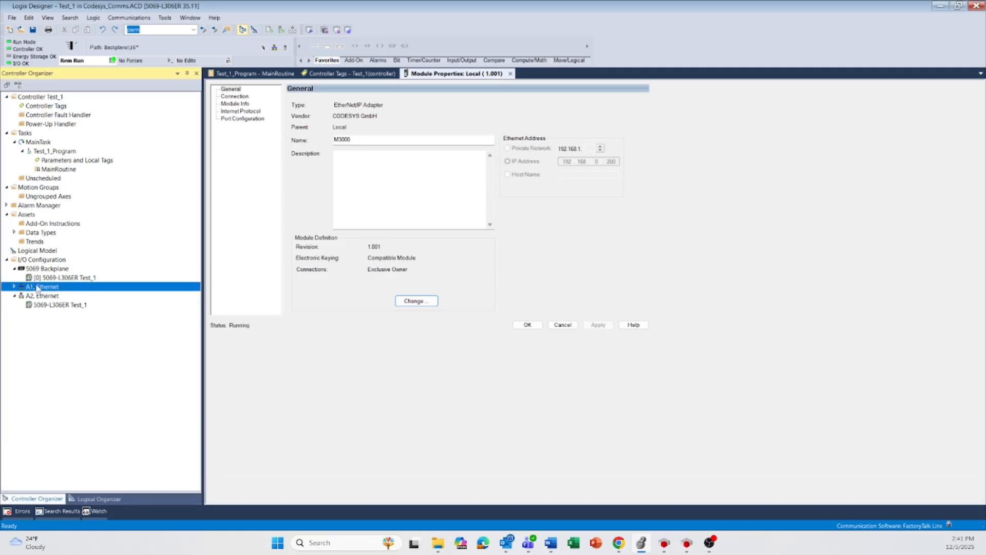
pyautogui.doubleClick(37, 288)
pyautogui.rightClick(38, 288)
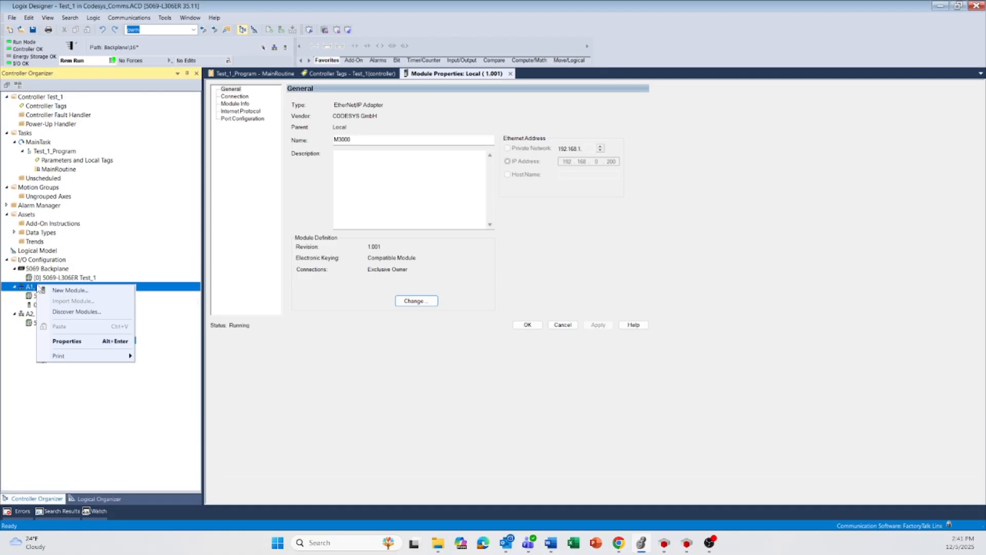
pyautogui.click(67, 345)
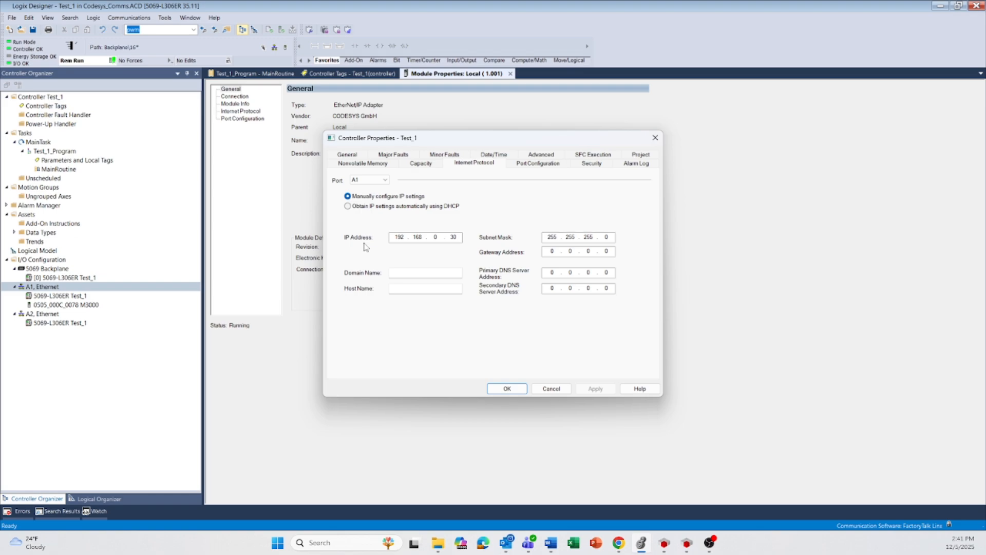
pyautogui.click(509, 391)
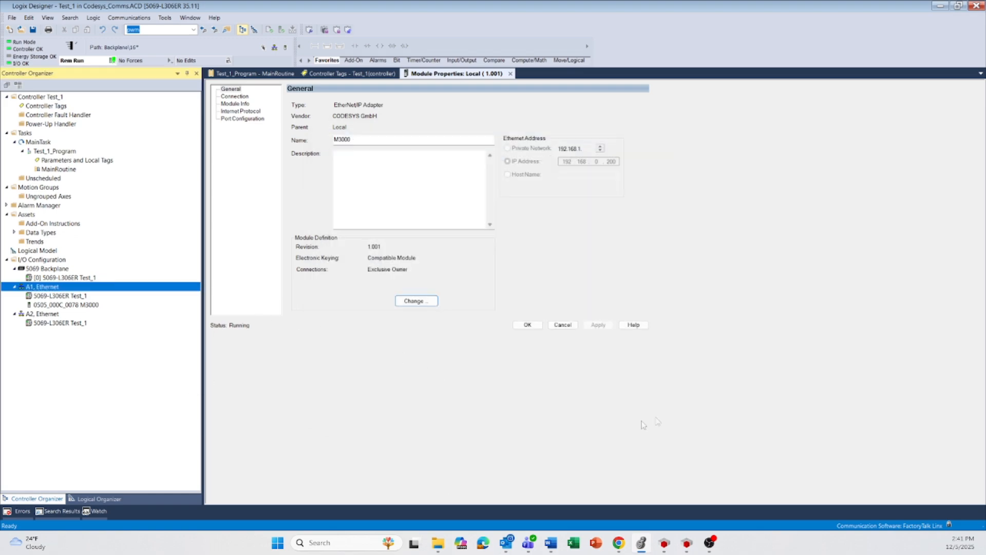
# - Switch to CODESYS and check the Ethernet device's network interface, IP address and subnet mask
pyautogui.click(665, 543)
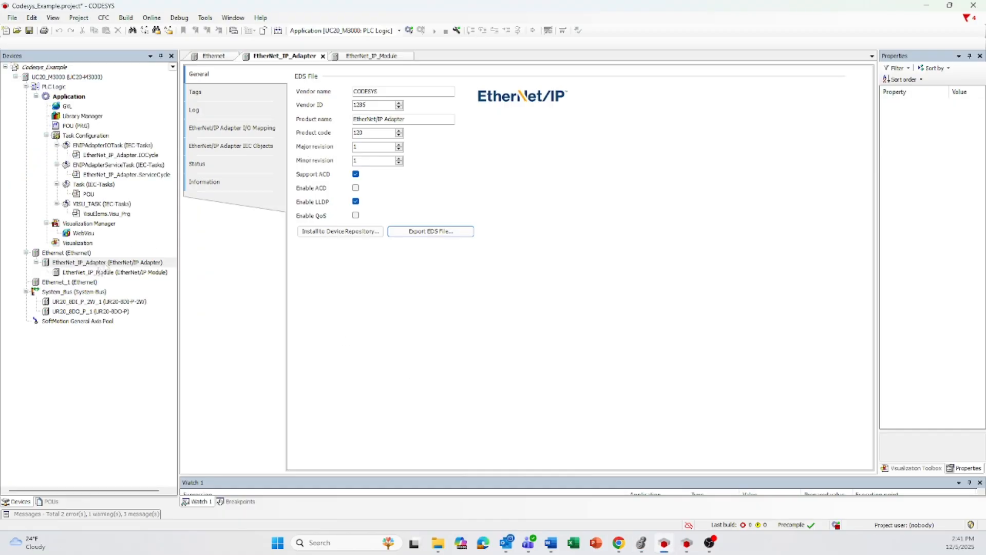
pyautogui.click(109, 272)
pyautogui.click(73, 254)
pyautogui.doubleClick(71, 257)
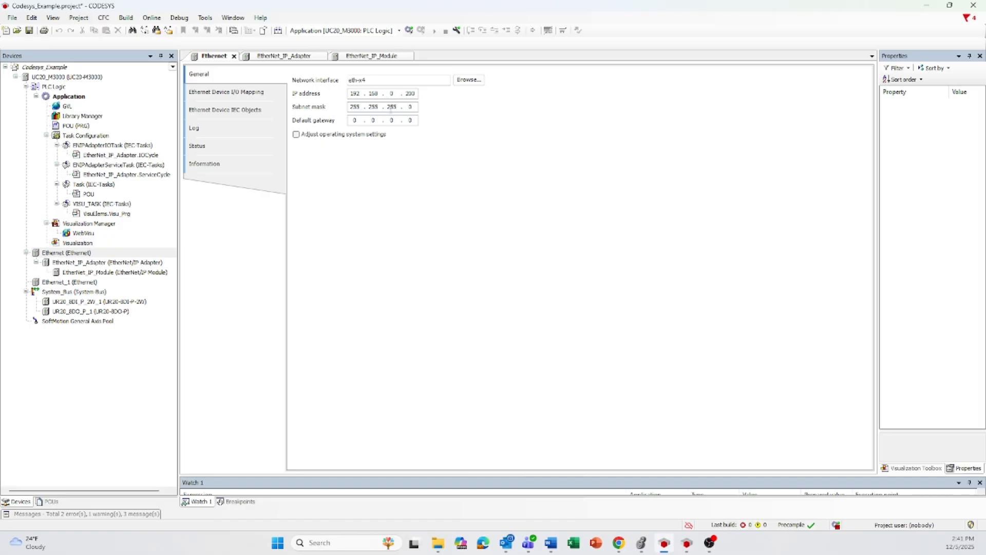
# - Log in to the UC20_M3000 controller and start its application
pyautogui.click(409, 30)
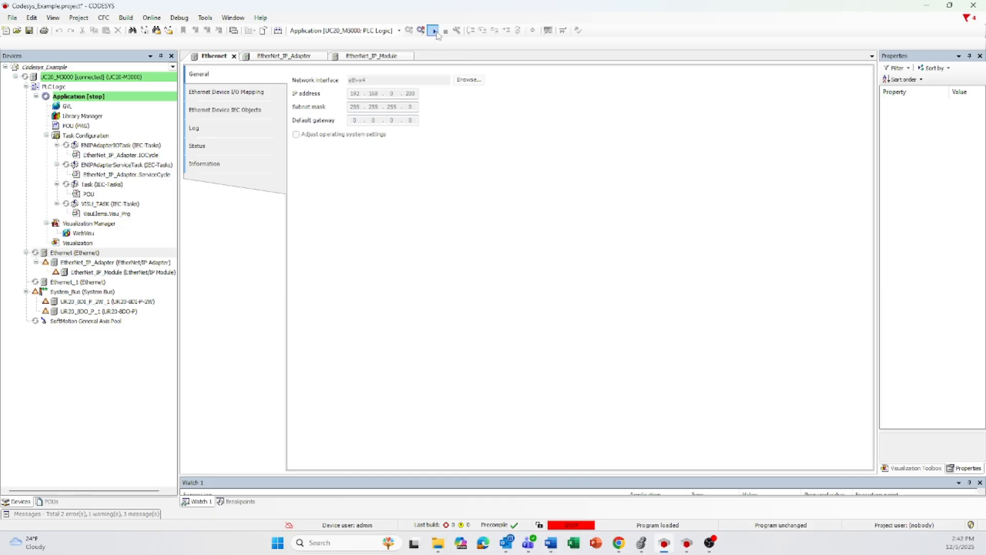
pyautogui.click(435, 31)
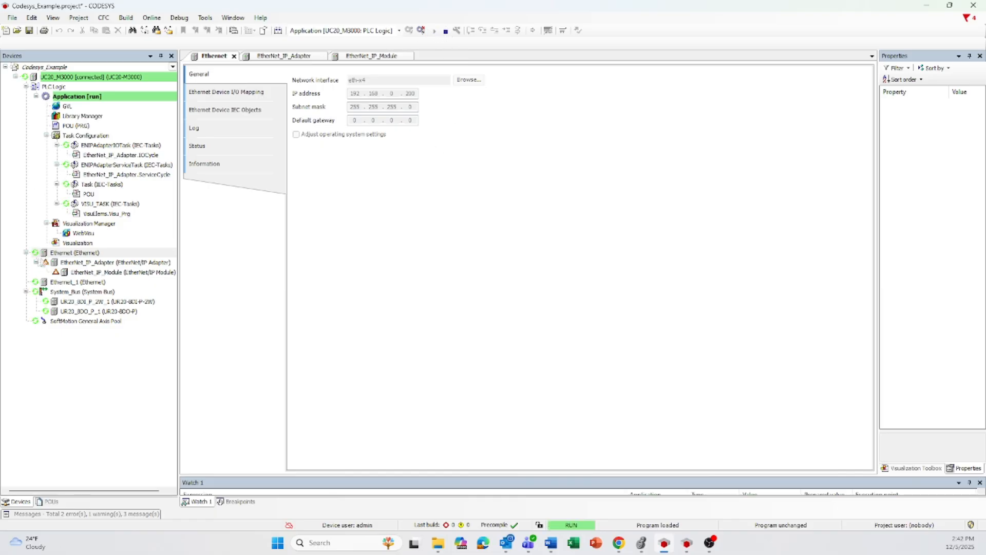
# - Check the running status of the Ethernet device, EtherNet/IP adapter and module, and view the module's I/O mapping
pyautogui.click(36, 253)
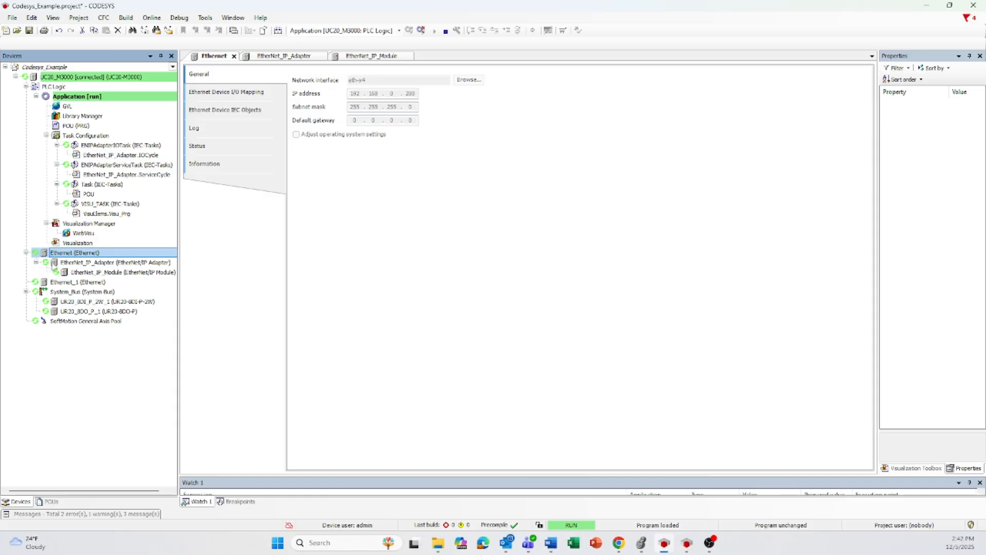
pyautogui.click(51, 263)
pyautogui.click(57, 272)
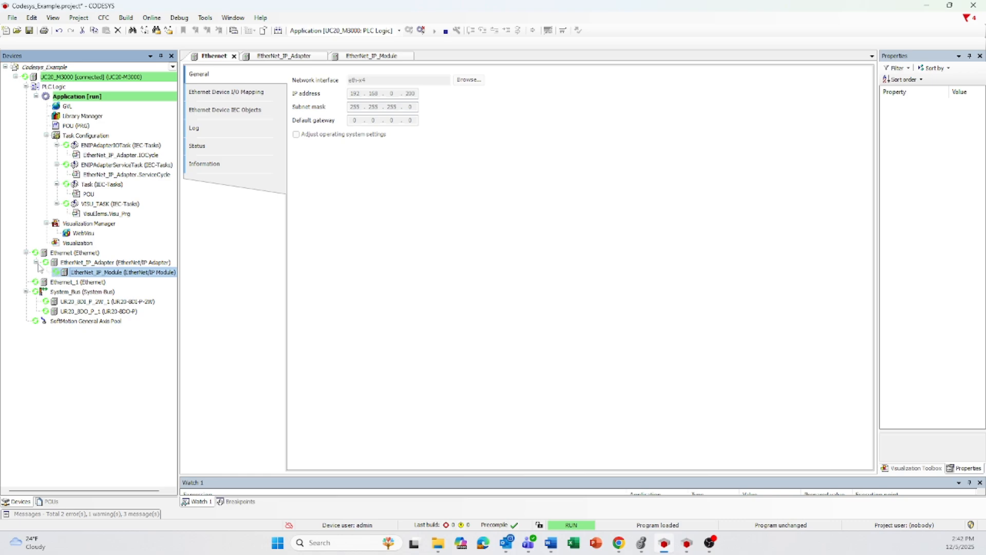
pyautogui.click(77, 263)
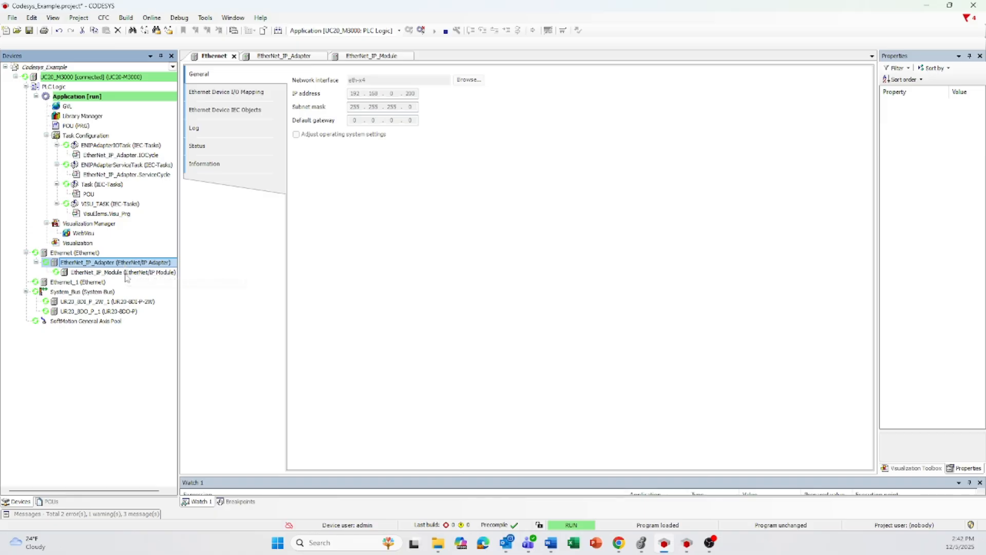
pyautogui.doubleClick(125, 272)
pyautogui.click(216, 93)
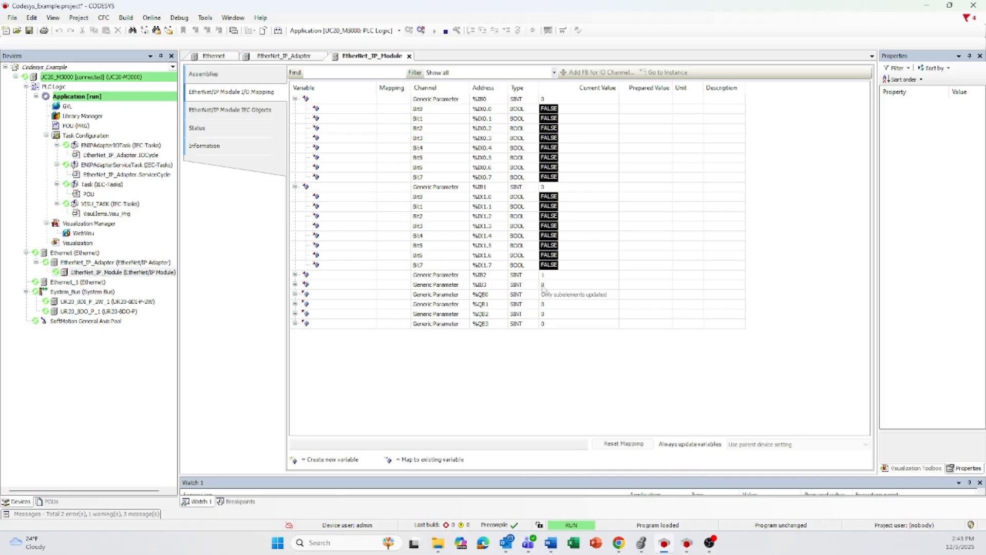
# - Switch to Logix Designer, open the controller tags and set the output tag M3000:O.Data[0] to 12
pyautogui.click(641, 543)
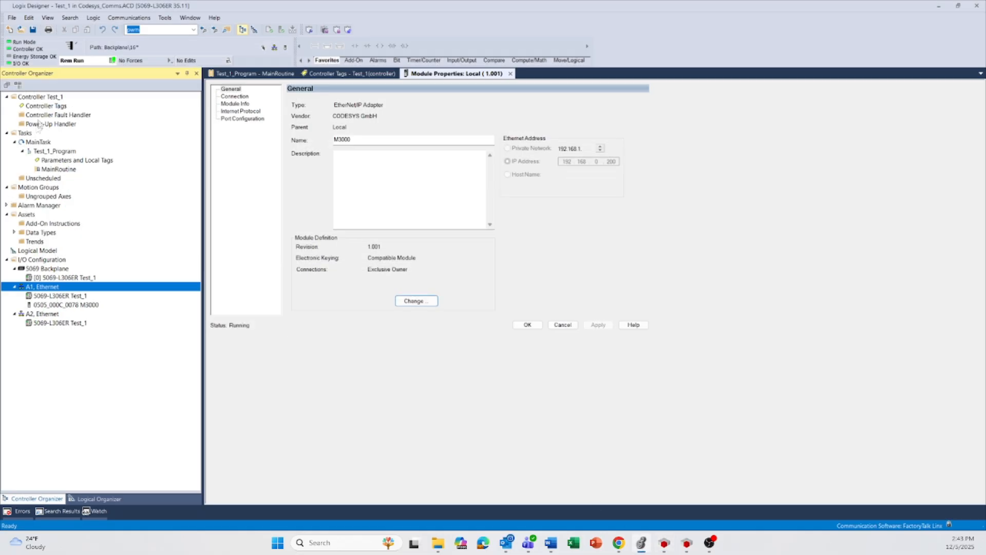
pyautogui.doubleClick(46, 106)
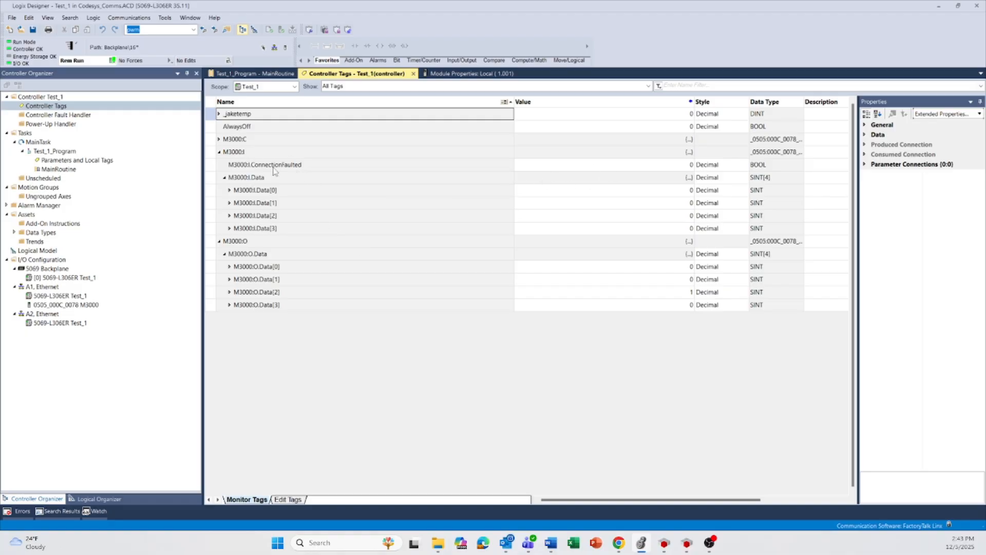
pyautogui.click(616, 191)
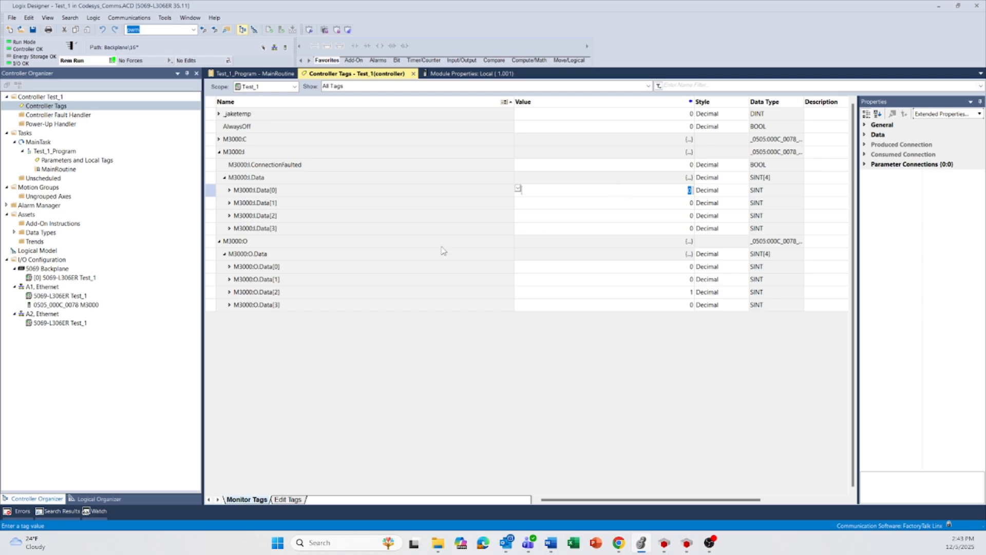
pyautogui.click(619, 267)
pyautogui.write('1324')
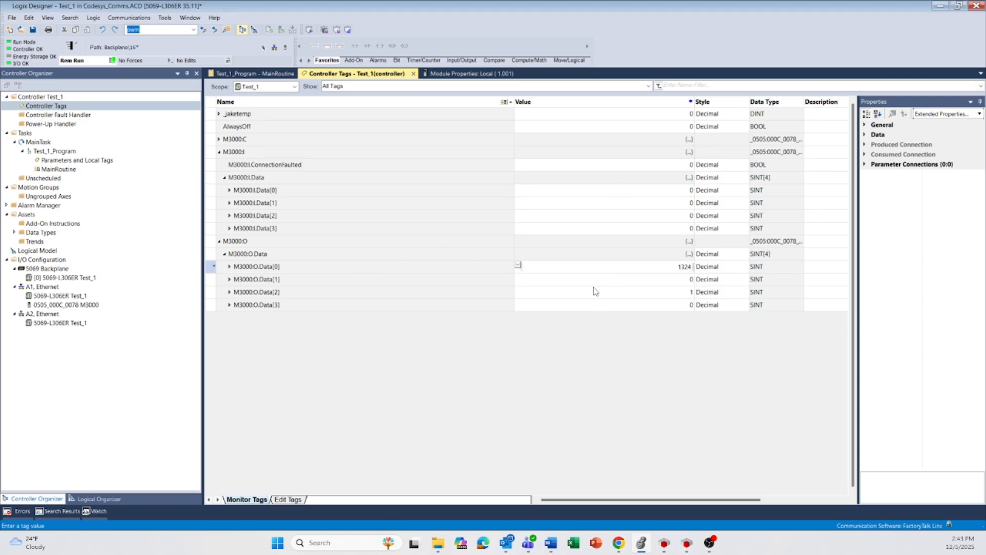
pyautogui.press('Return')
pyautogui.click(487, 286)
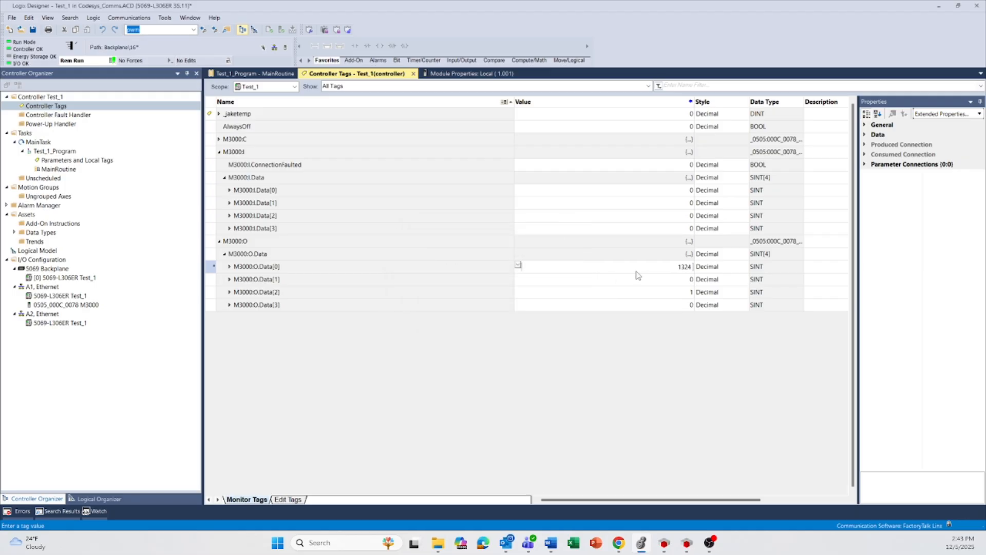
pyautogui.press('BackSpace')
pyautogui.press('BackSpace')
pyautogui.press('BackSpace')
pyautogui.click(576, 291)
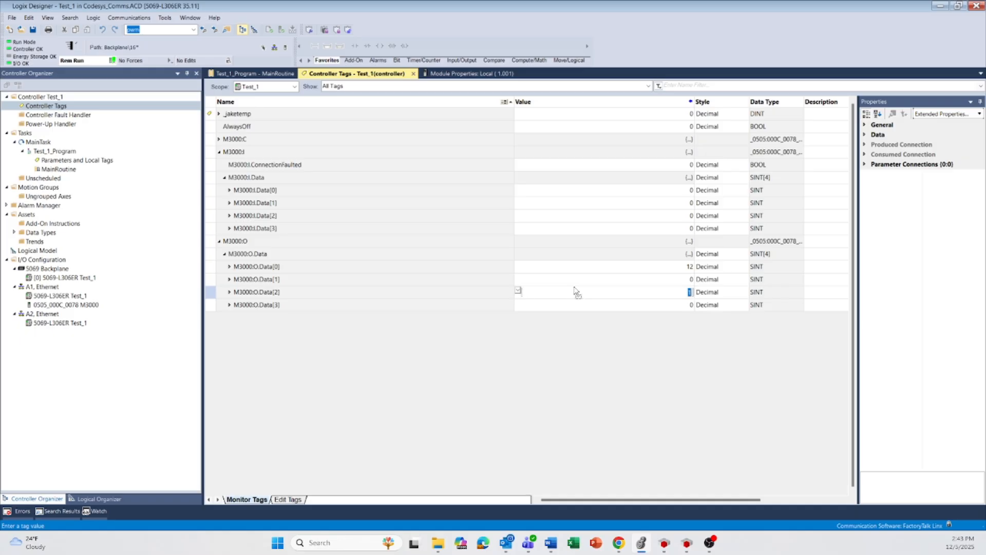
pyautogui.click(339, 266)
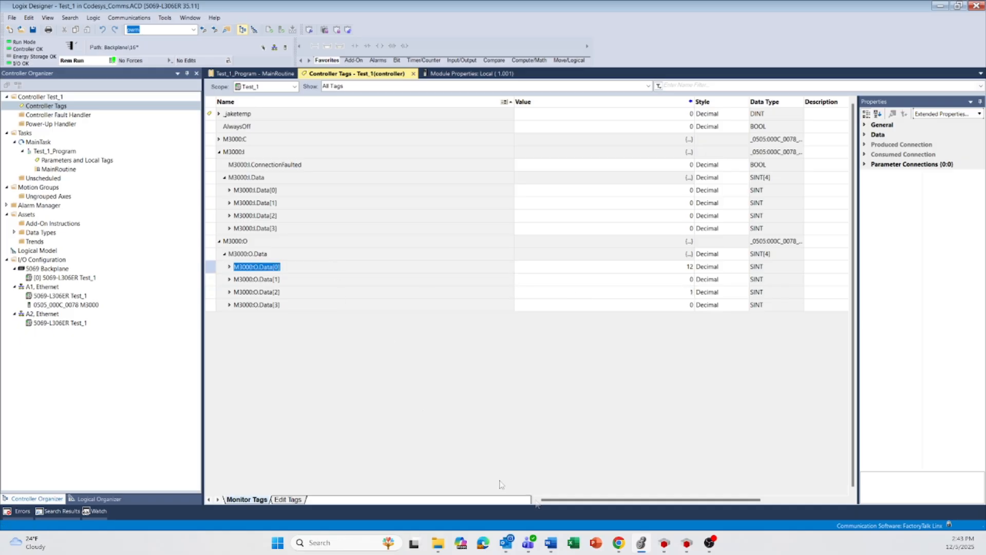
# - Check the first input byte in the CODESYS I/O mapping and compare it with the bits of M3000:O.Data[0] in Logix Designer
pyautogui.click(664, 543)
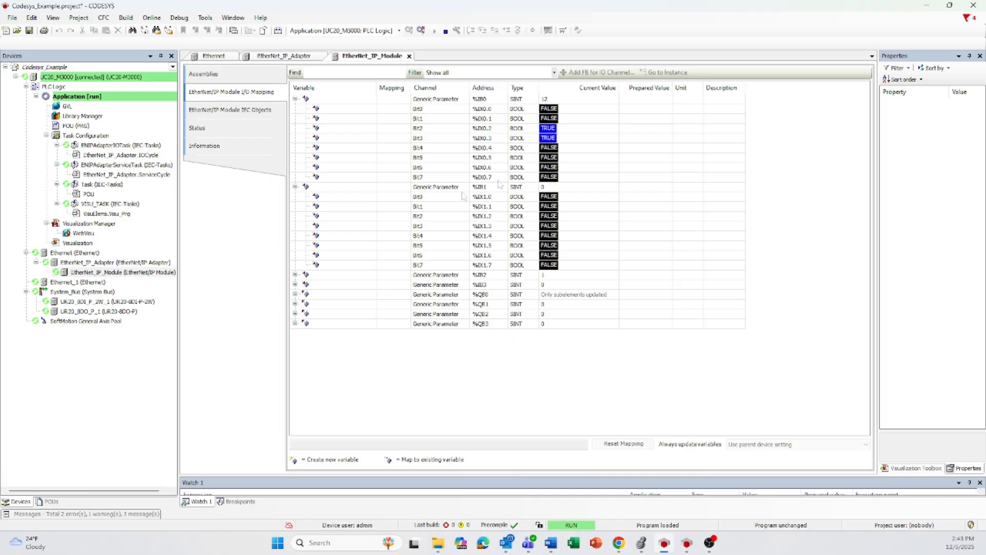
pyautogui.click(641, 543)
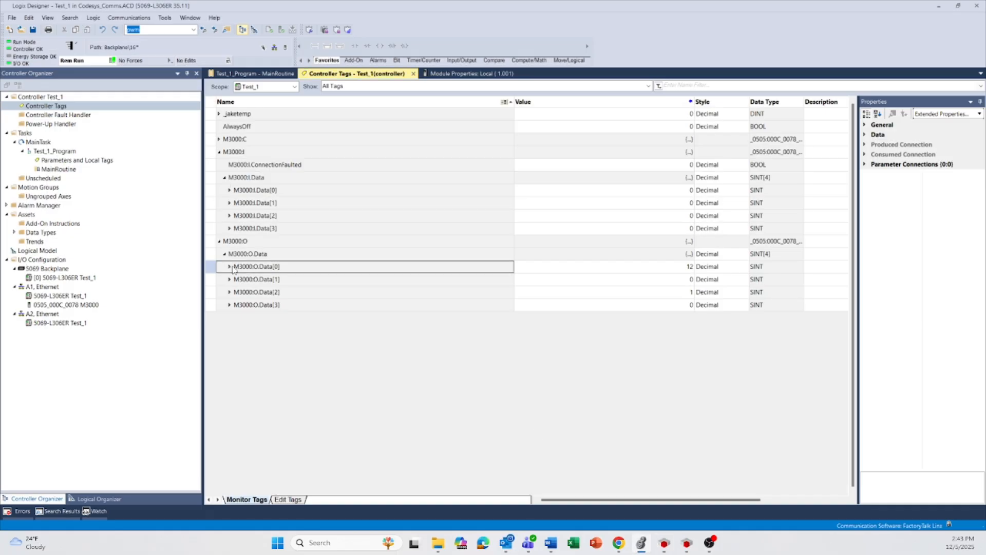
pyautogui.click(230, 267)
pyautogui.moveTo(216, 281); pyautogui.dragTo(217, 346)
pyautogui.click(280, 397)
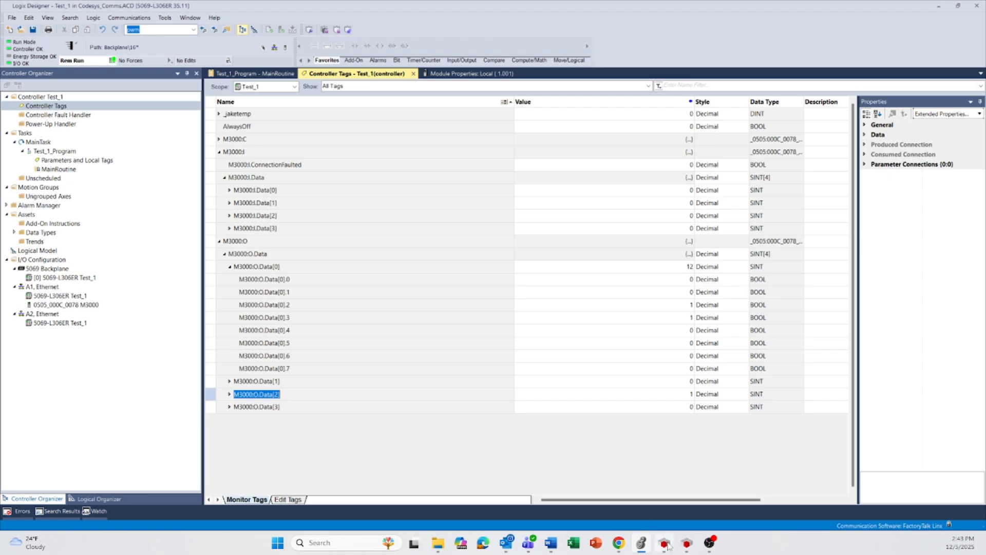
# - Switch to CODESYS, enlarge the Watch 1 view, open the POU program and force POU.TempInput to TRUE
pyautogui.click(666, 544)
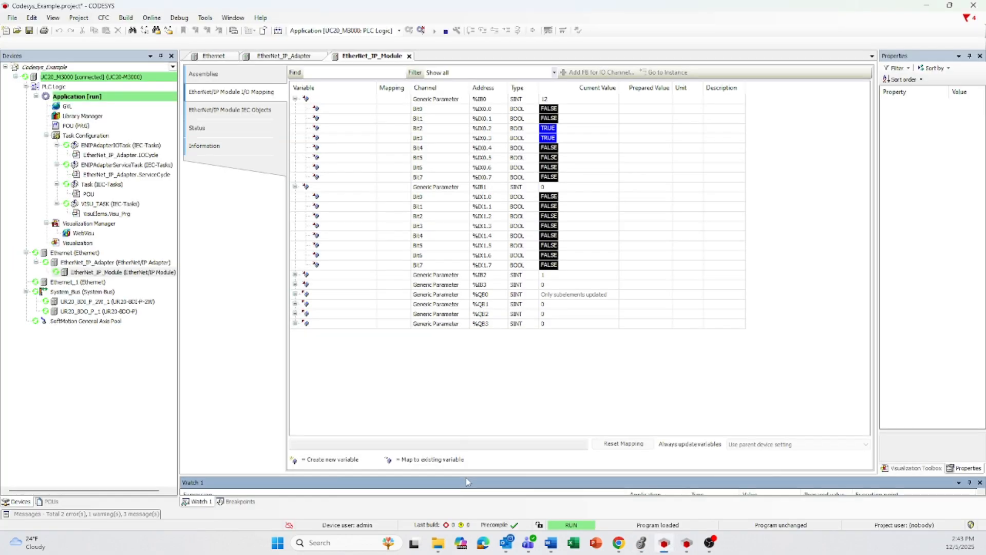
pyautogui.moveTo(465, 476); pyautogui.dragTo(464, 395)
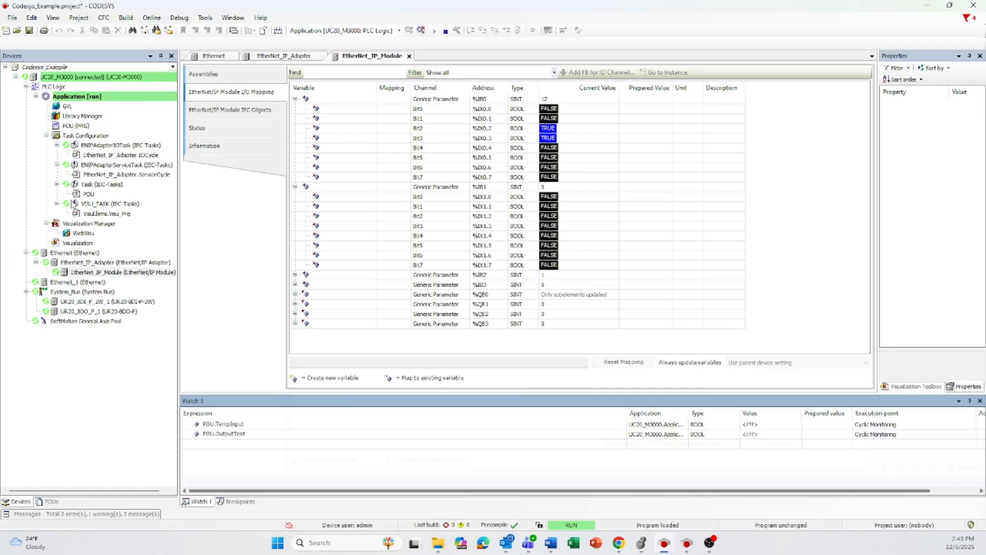
pyautogui.doubleClick(87, 194)
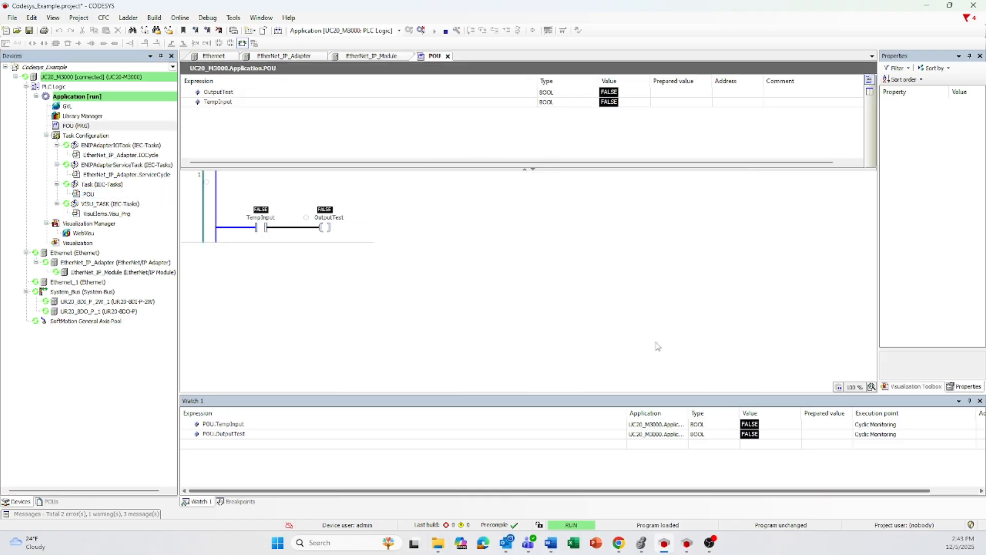
pyautogui.click(816, 426)
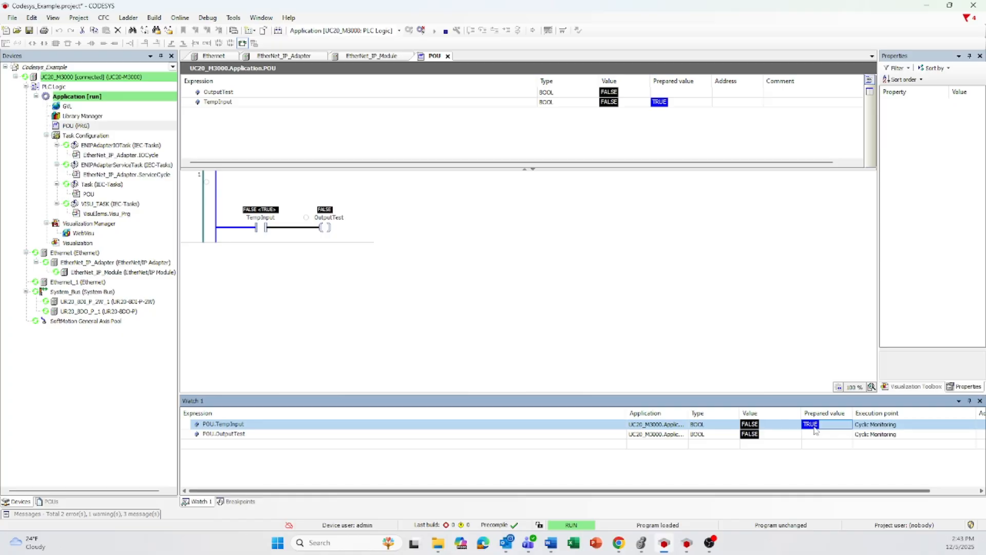
pyautogui.press('F7')
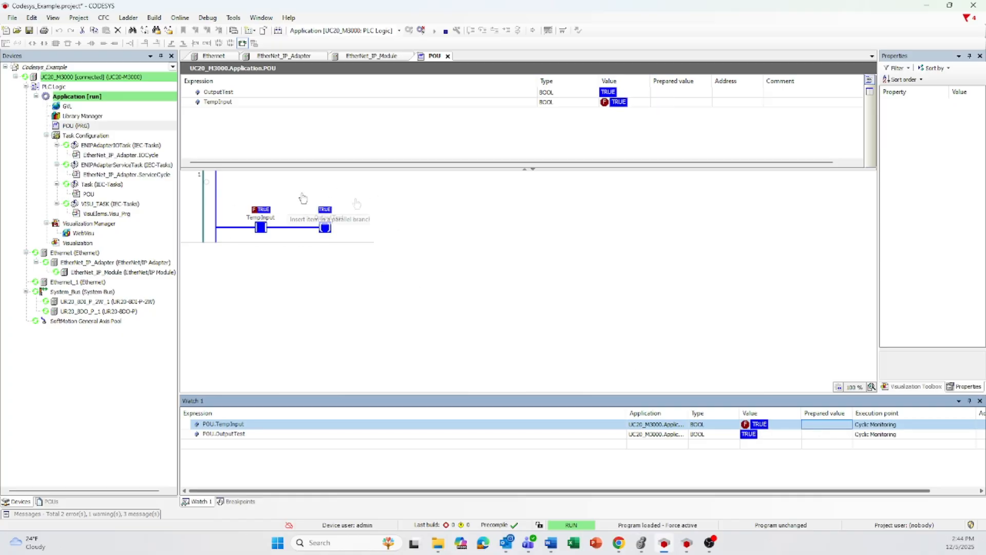
# - Switch to Logix Designer and check the value received in the input tag M3000:I.Data[0]
pyautogui.click(641, 543)
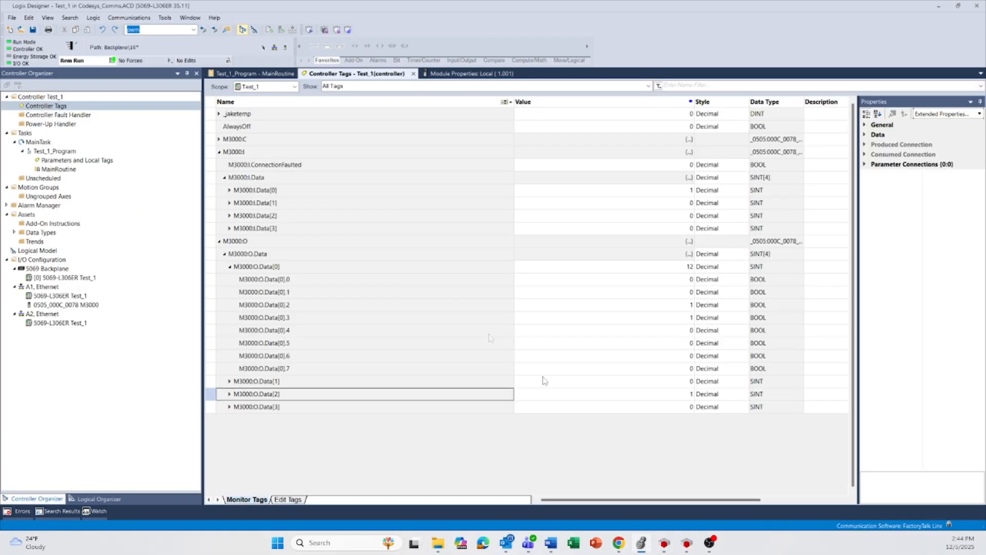
pyautogui.click(209, 190)
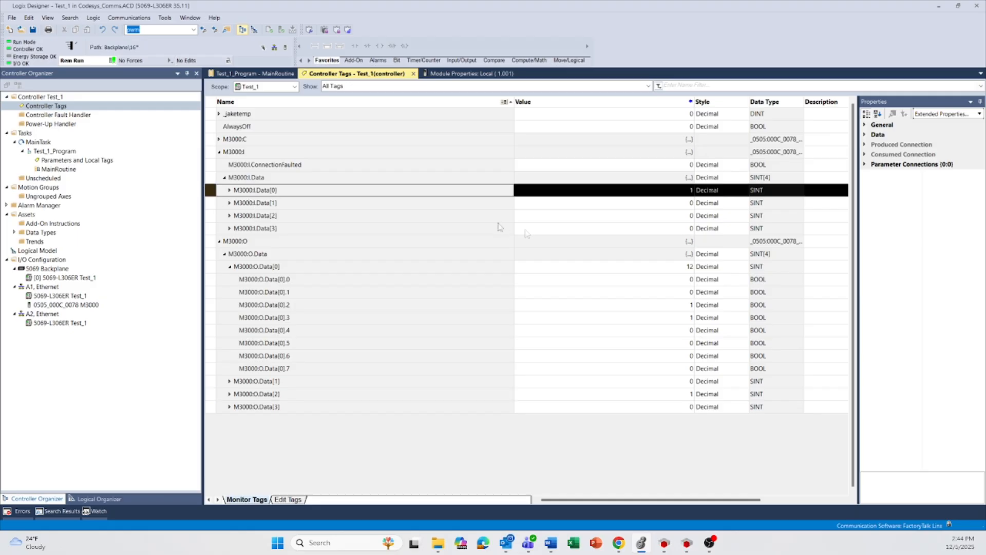